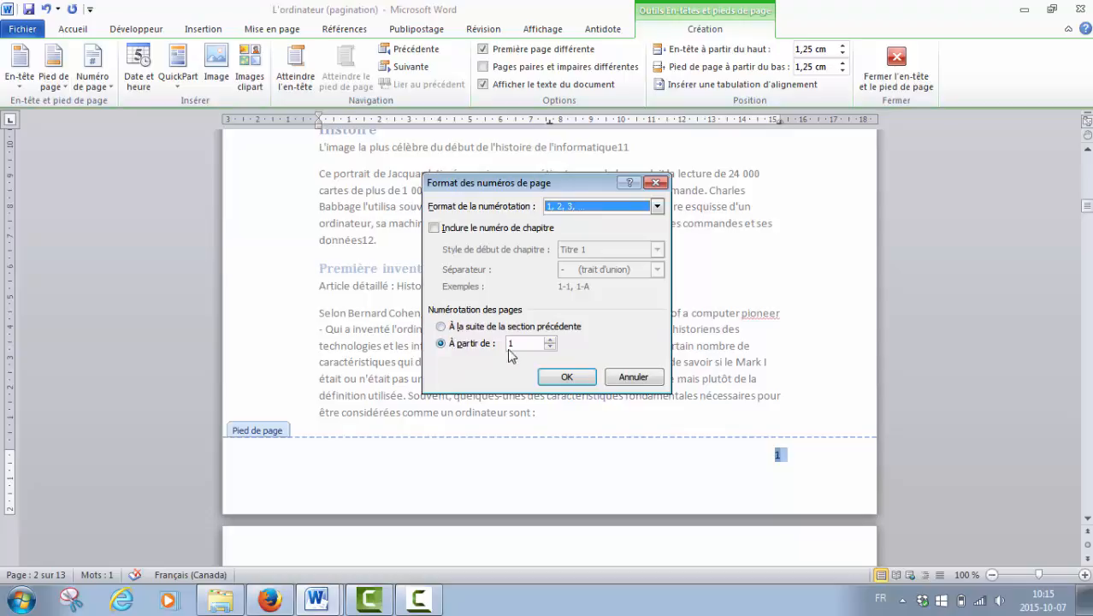
Set the page numbering to start at 2 and apply the page number format.
double_click(510, 343)
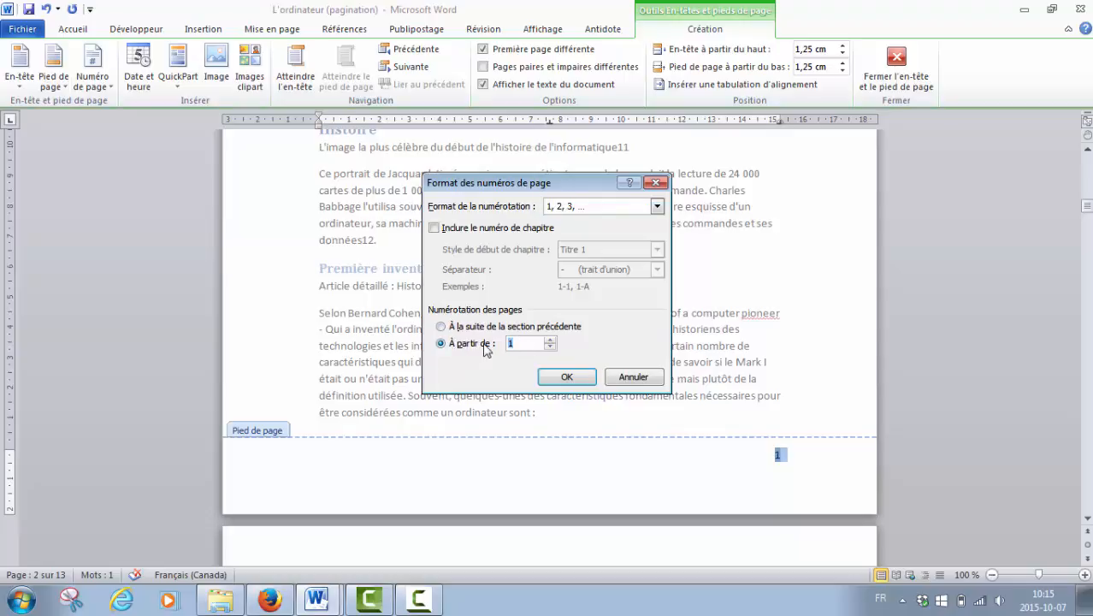
type("2")
left_click(566, 376)
Check the footer page numbers on the cover and following pages and close header and footer editing.
scroll(739, 402, "down", 5)
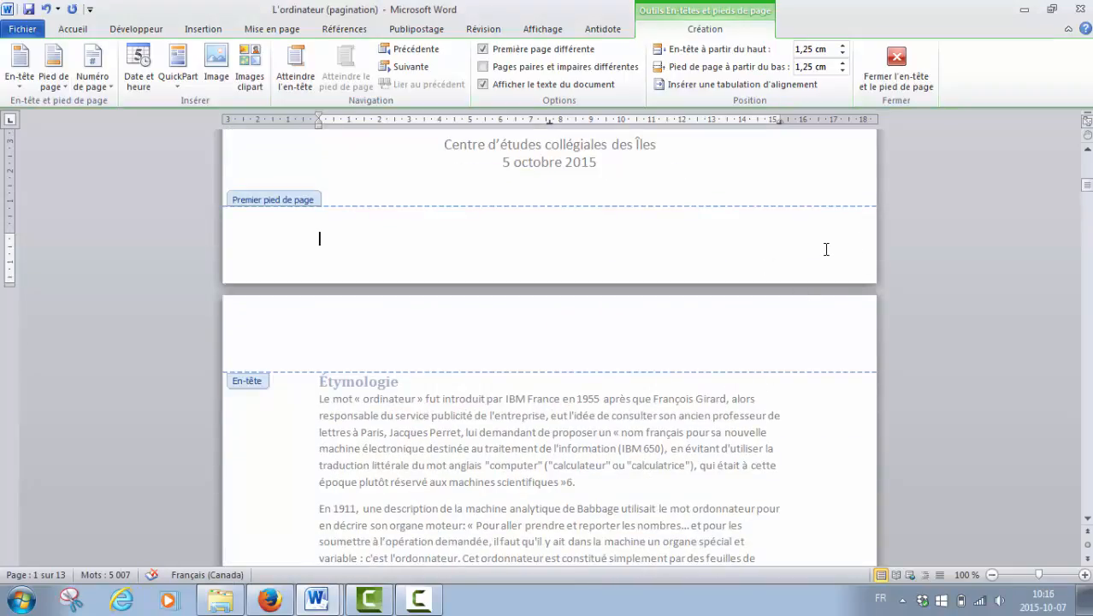
scroll(815, 282, "down", 12)
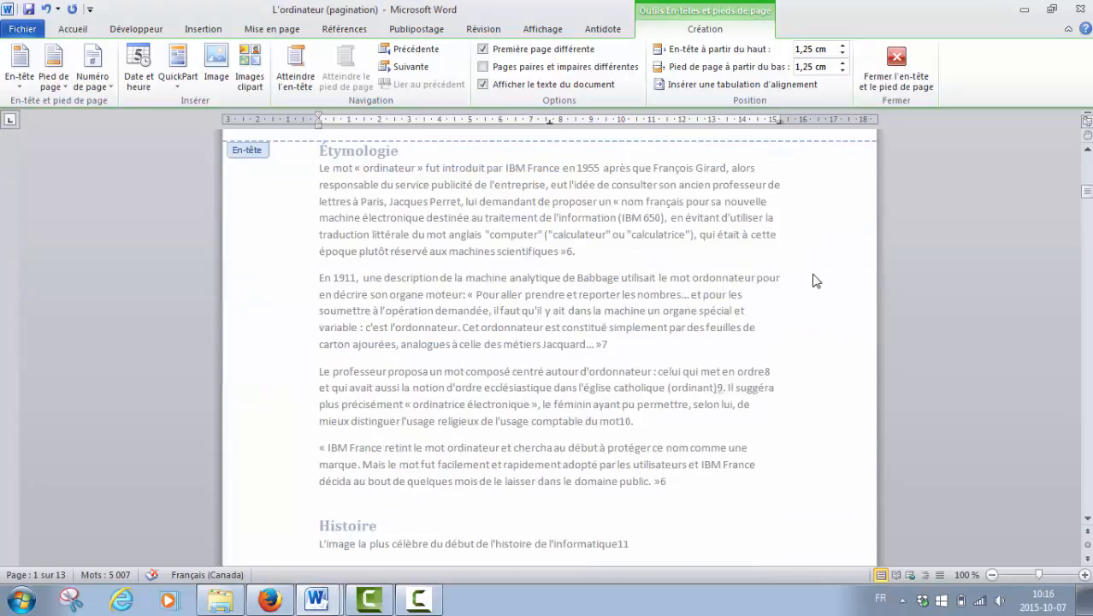
scroll(796, 348, "down", 15)
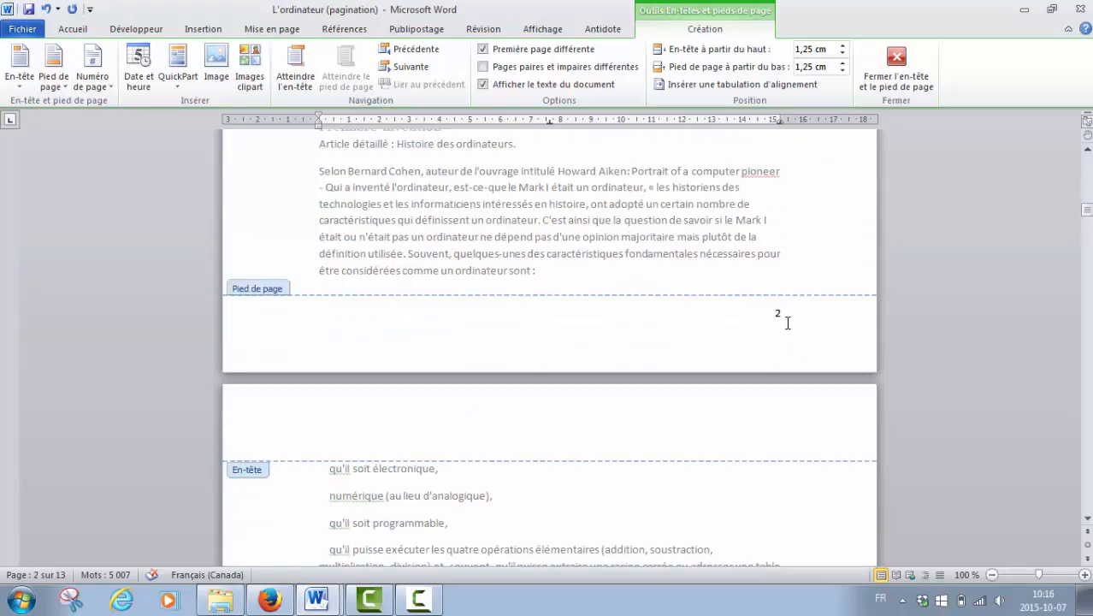
scroll(788, 330, "down", 15)
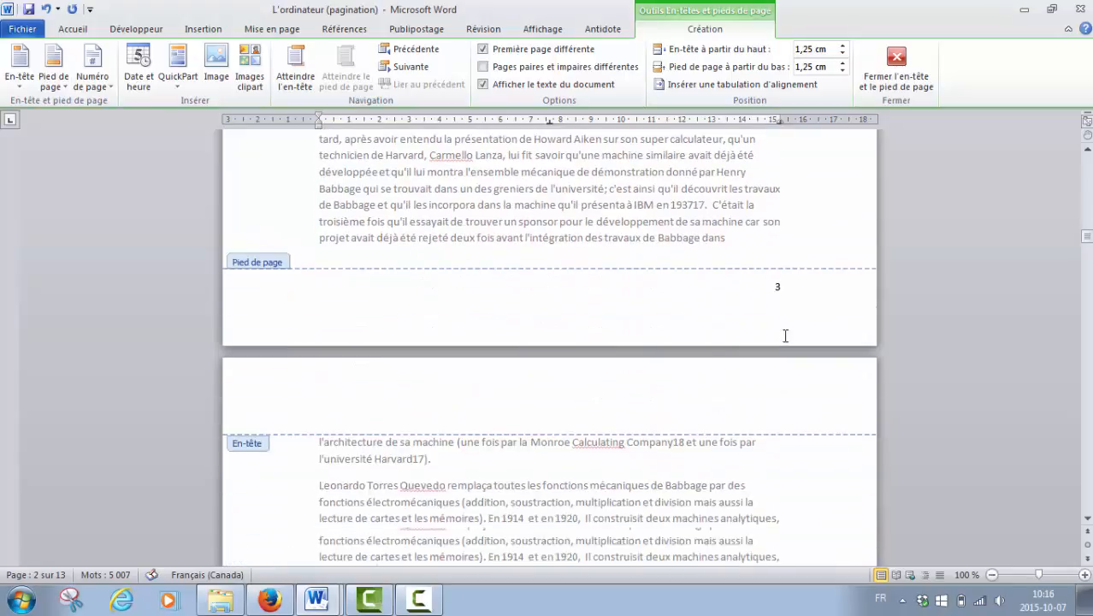
scroll(788, 346, "down", 4)
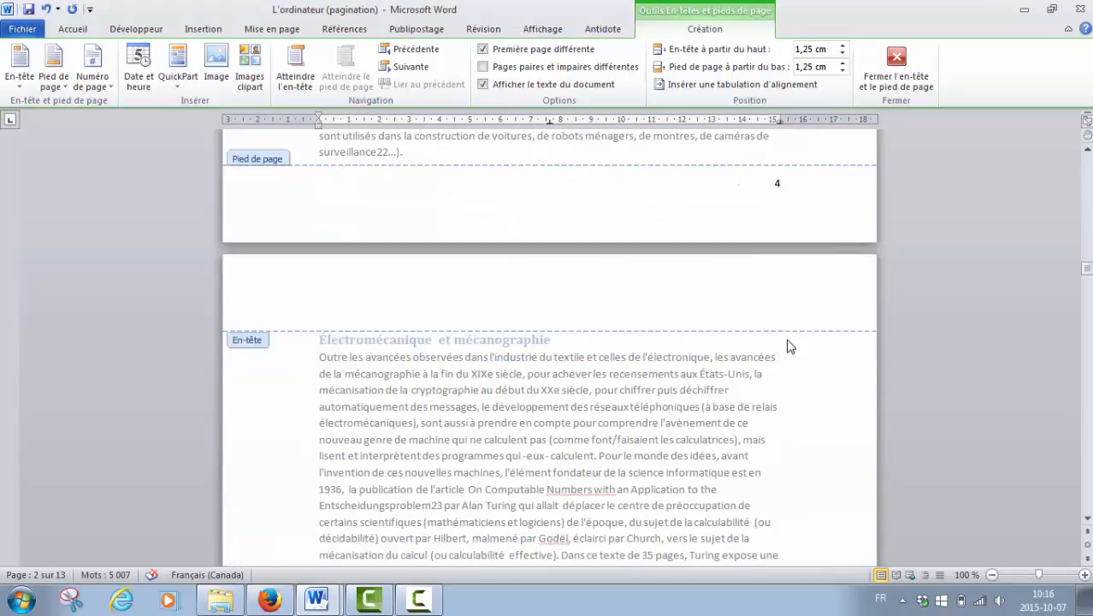
left_click_drag(1086, 263, 1087, 161)
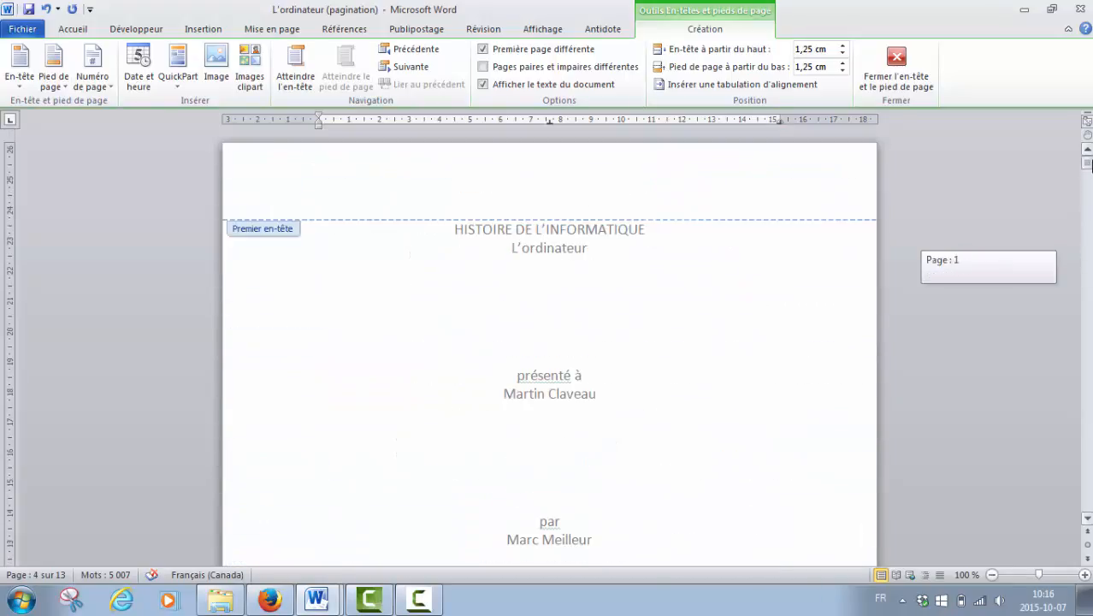
left_click(897, 66)
Return to the beginning of the cover page and dismiss the TOSHIBA Service Station update notification.
scroll(776, 232, "up", 8)
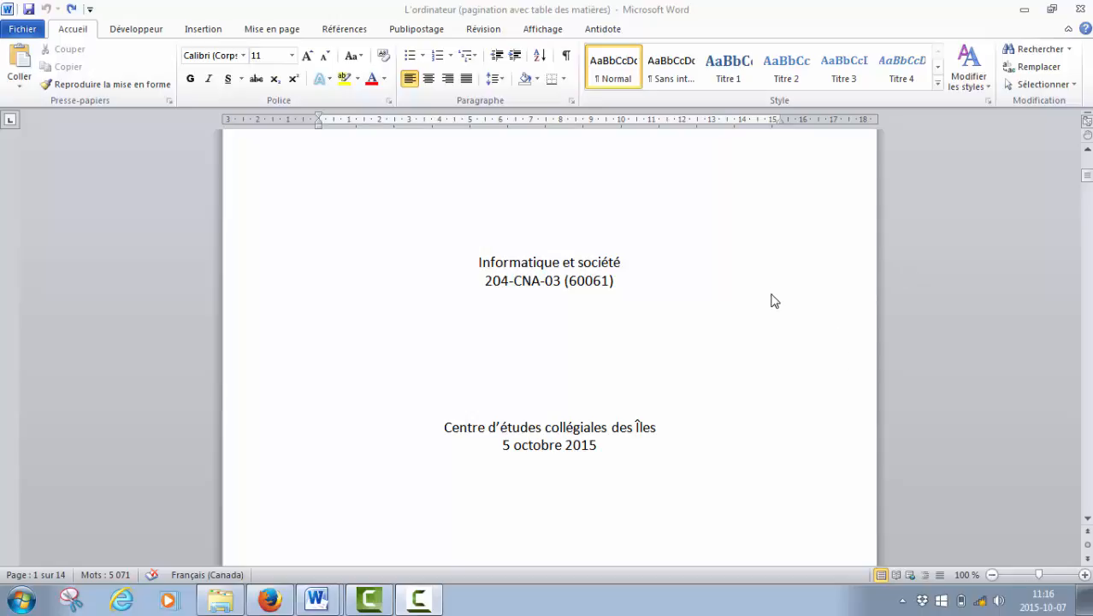
mouse_move(1089, 181)
left_mouse_down()
mouse_move(1089, 219)
mouse_move(1088, 164)
left_mouse_up()
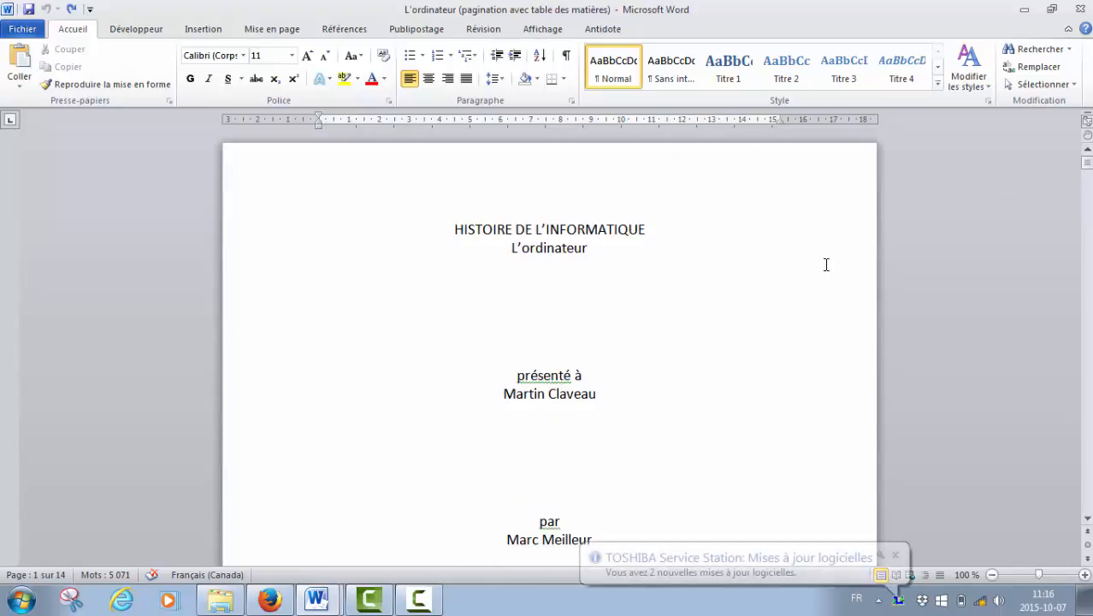
left_click(894, 555)
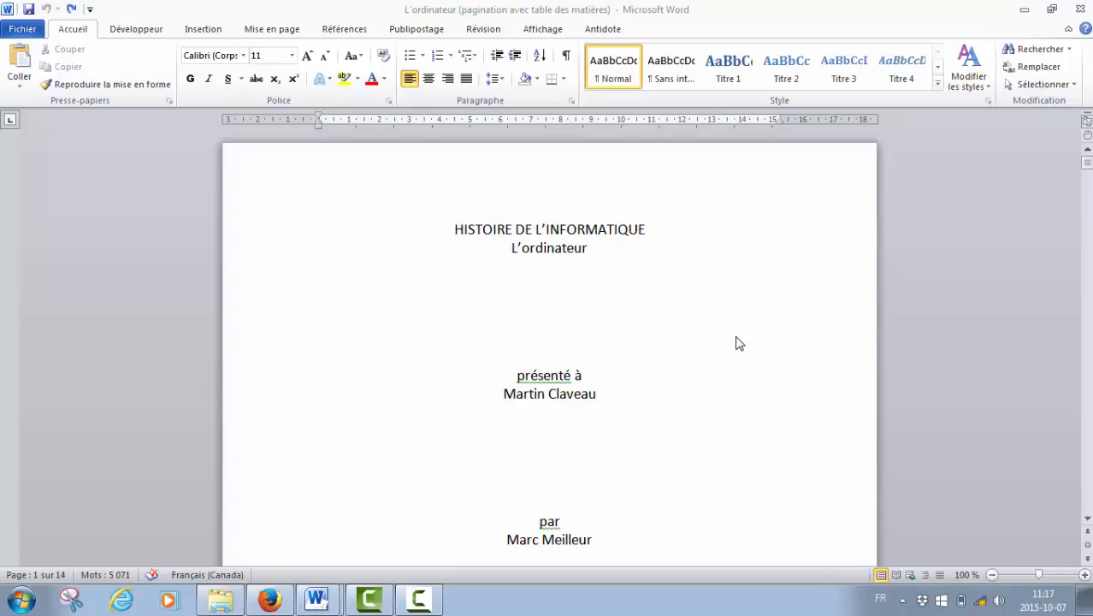
Examine the cover page and the page numbers listed in the table of contents.
left_click(1088, 520)
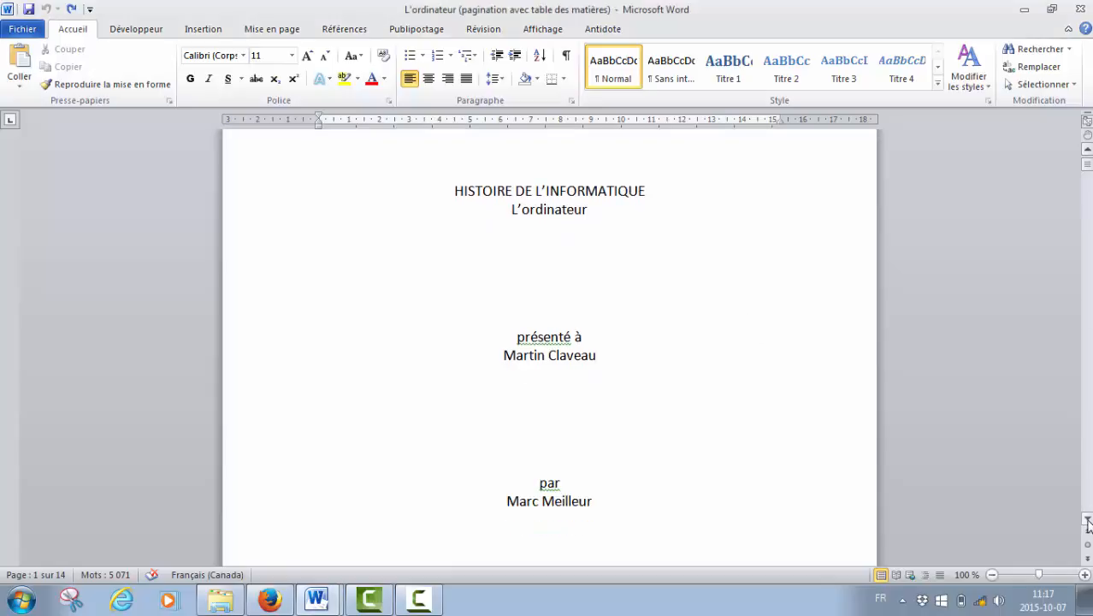
left_click(1088, 520)
left_click(1088, 520)
left_click(1088, 520)
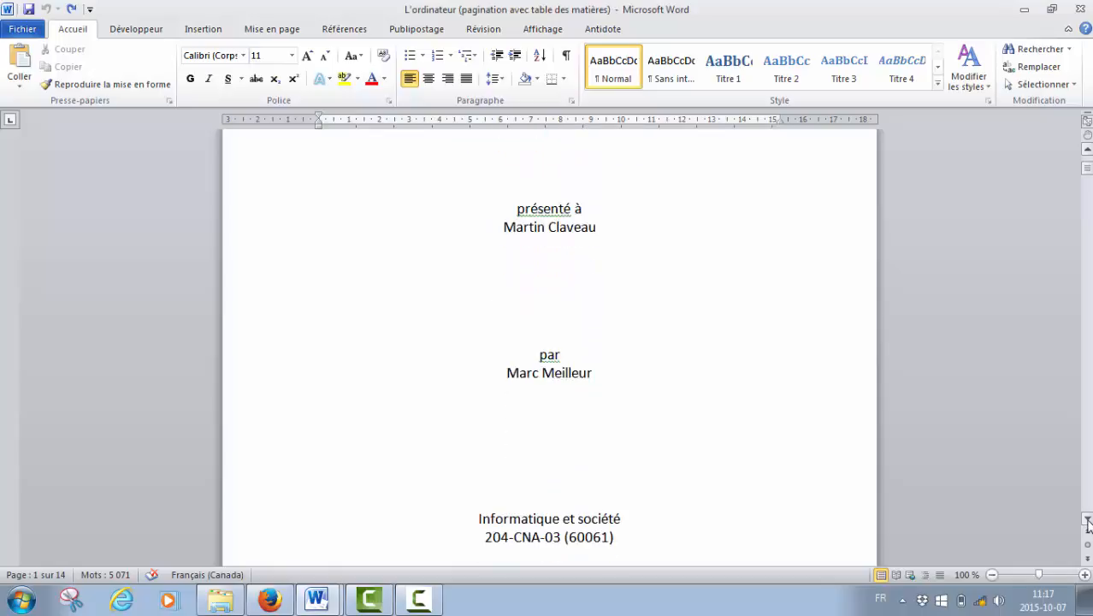
left_click(1088, 519)
left_click(1087, 520)
left_click(1087, 520)
left_click(1087, 520)
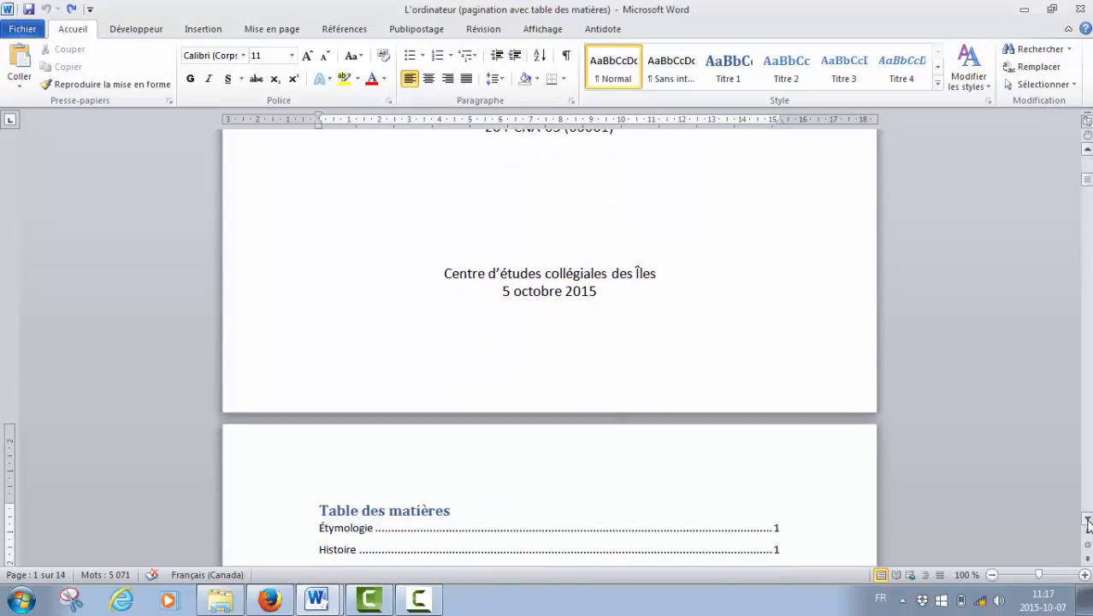
left_click(1088, 520)
left_click(1088, 520)
left_click(1088, 520)
left_click(1088, 520)
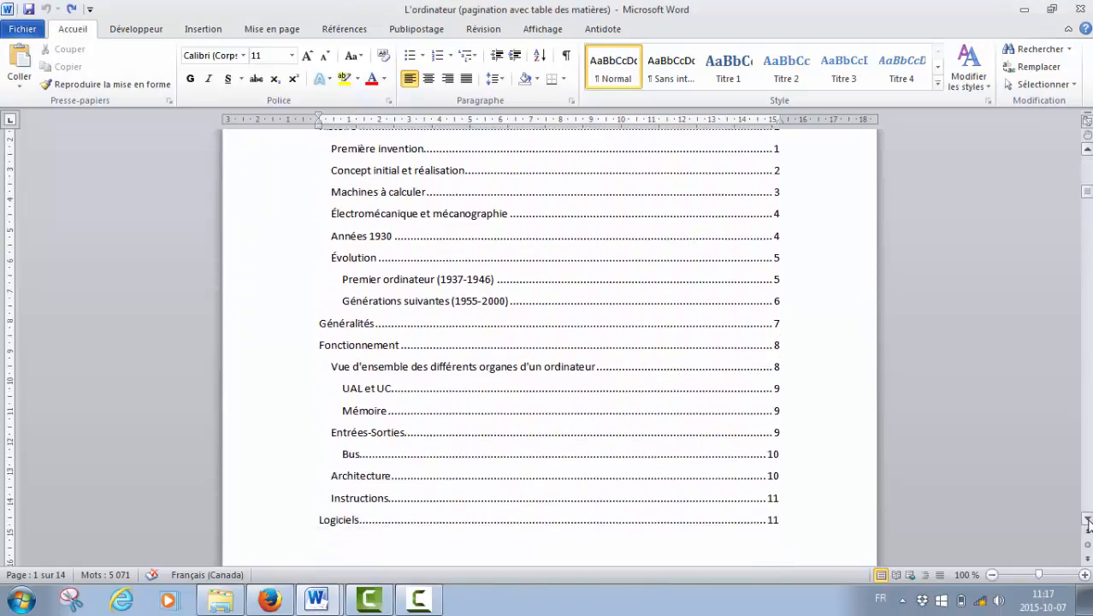
left_click(1087, 520)
left_click(1087, 520)
left_click(1088, 519)
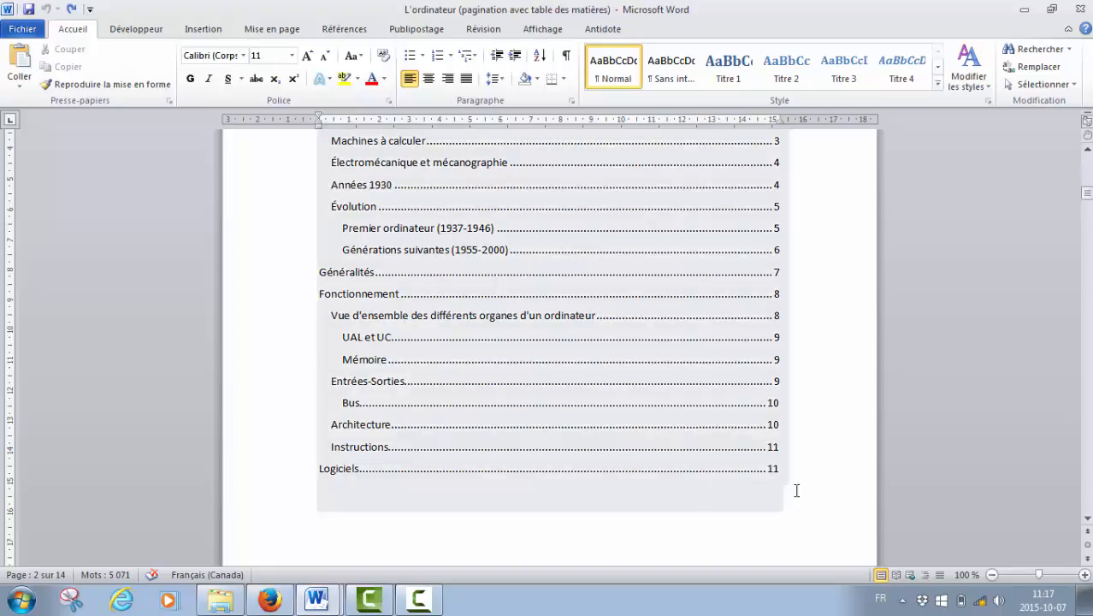
Insert a next-page section break (Page suivante) on the empty line right after the table of contents.
left_click(1088, 520)
left_click(1087, 520)
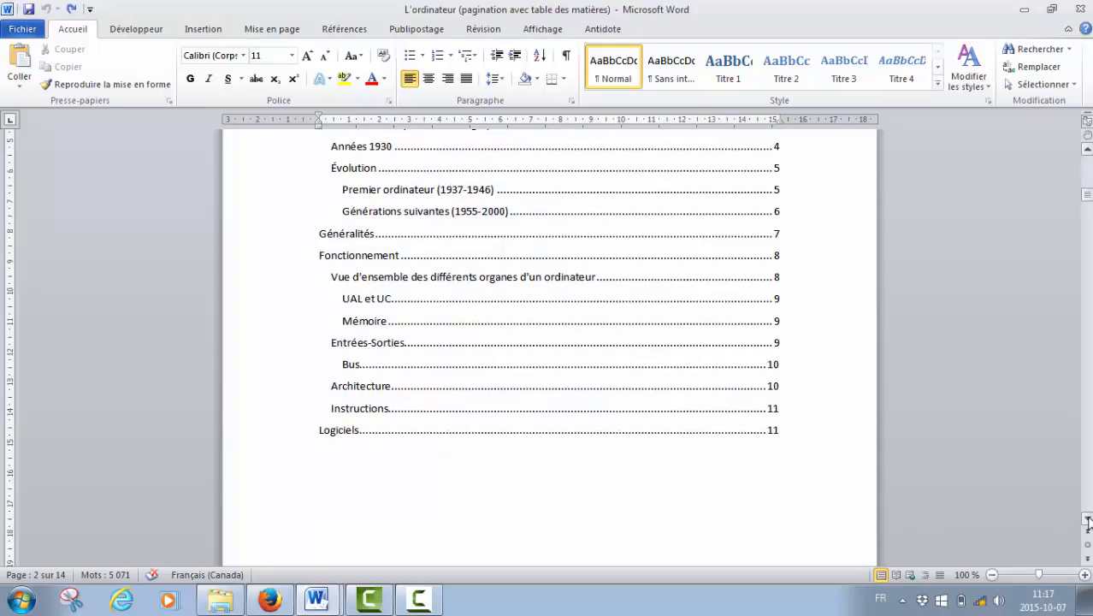
left_click(1088, 520)
left_click(1088, 520)
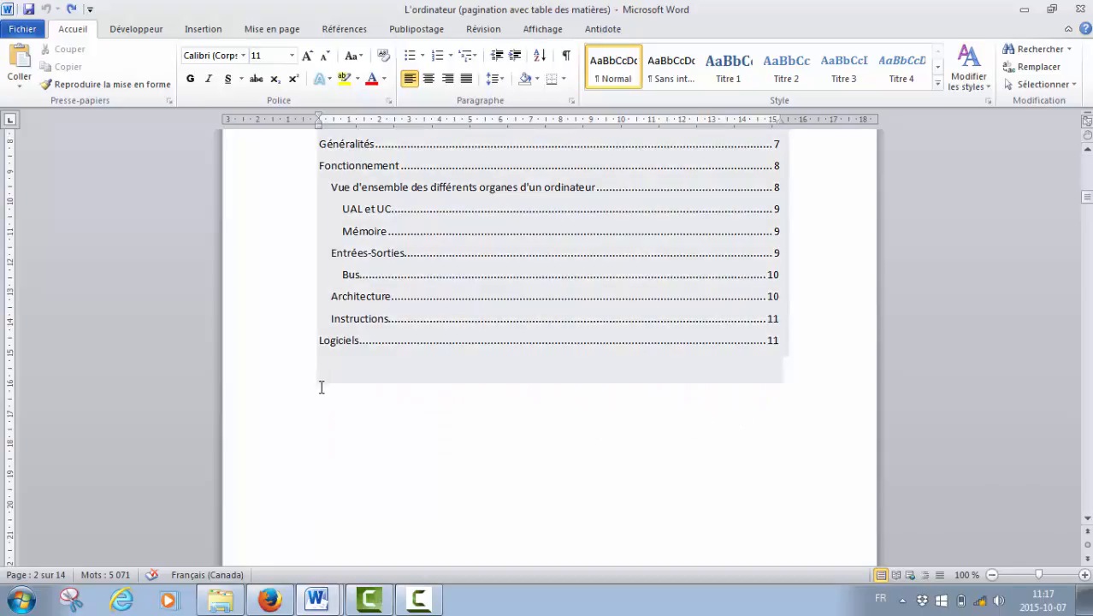
left_click(321, 393)
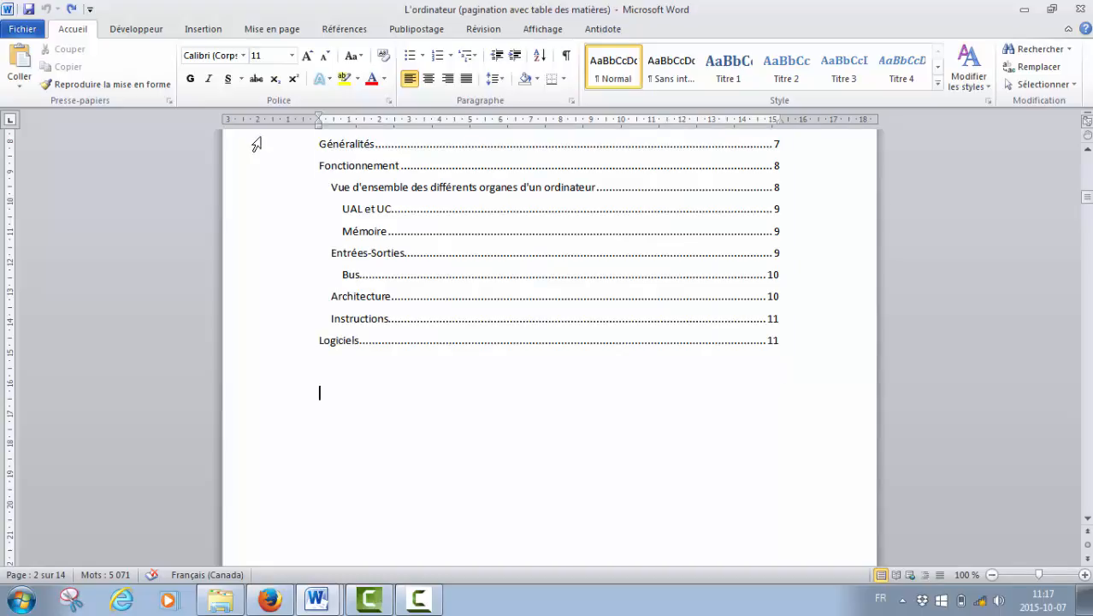
left_click(270, 29)
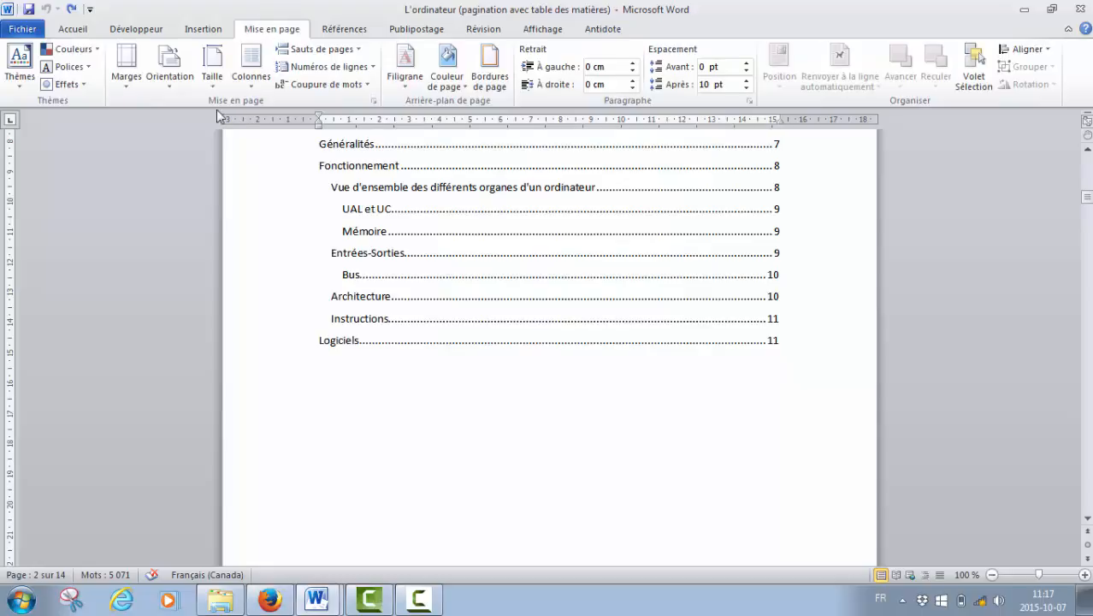
left_click(358, 50)
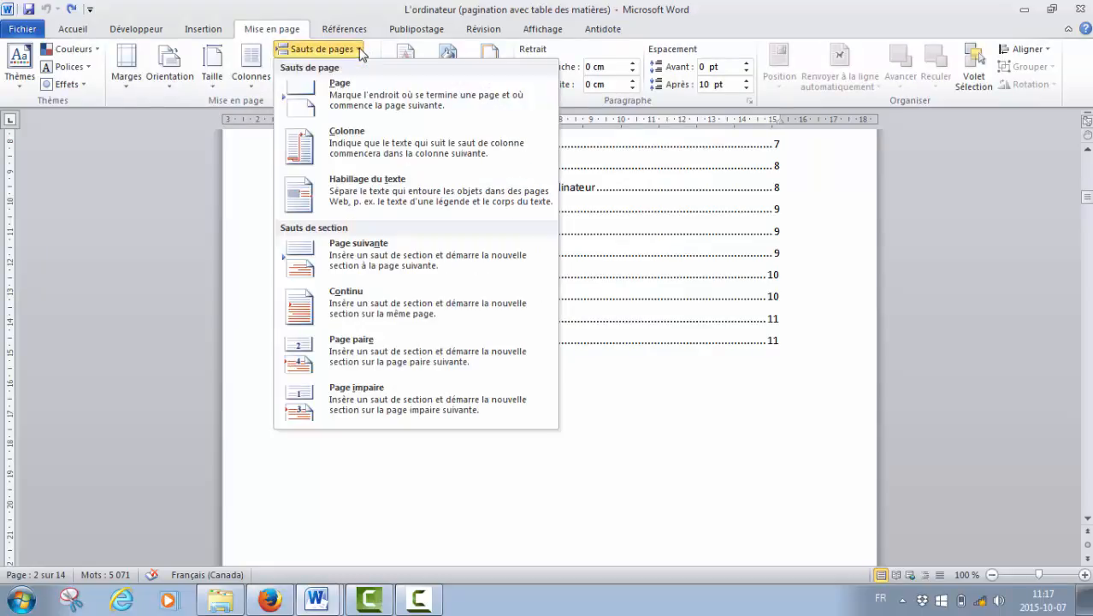
left_click(399, 267)
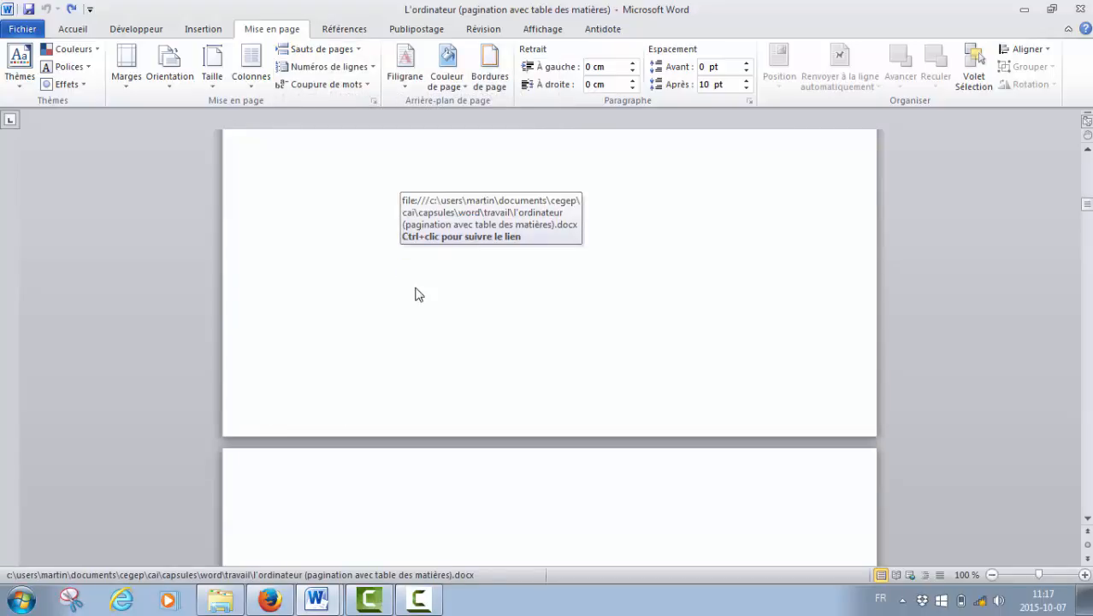
Place the cursor on the blank page after the table of contents and display the formatting marks.
scroll(414, 288, "up", 3)
scroll(415, 288, "down", 4)
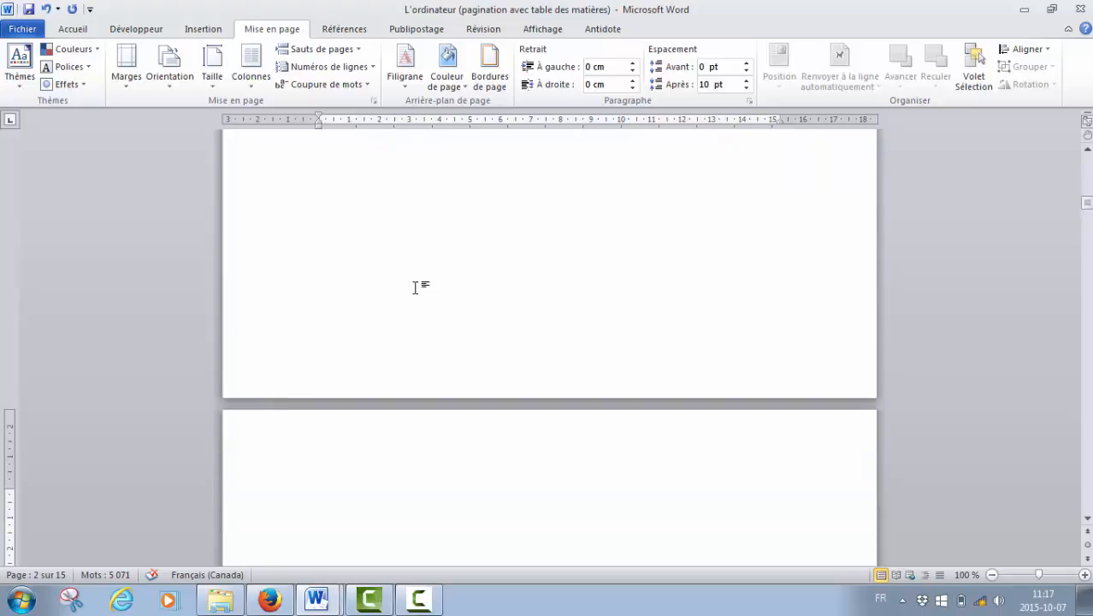
scroll(415, 288, "down", 2)
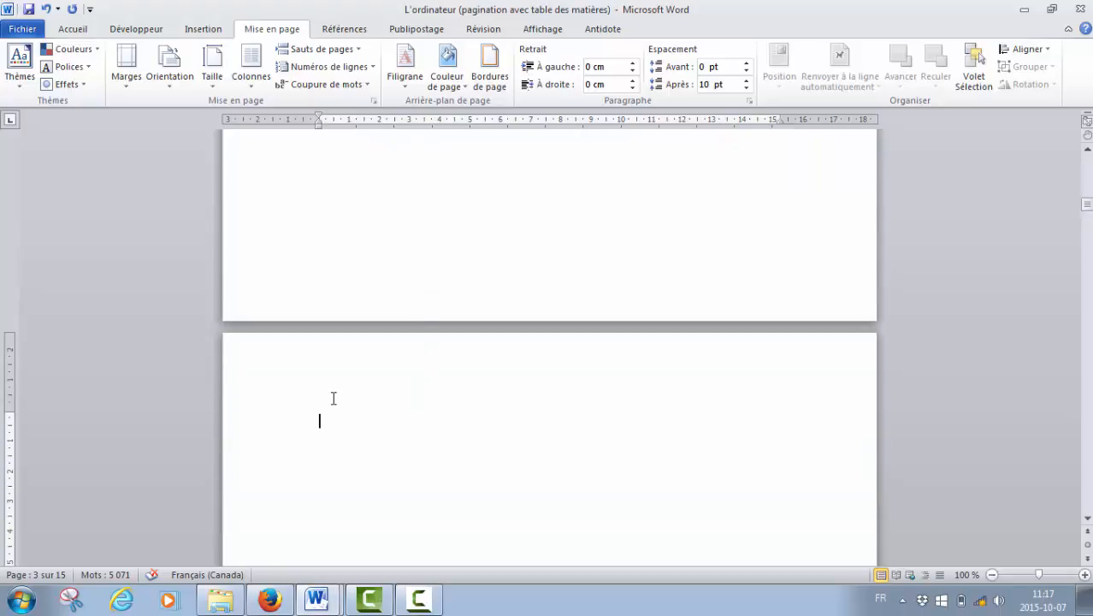
scroll(356, 376, "down", 5)
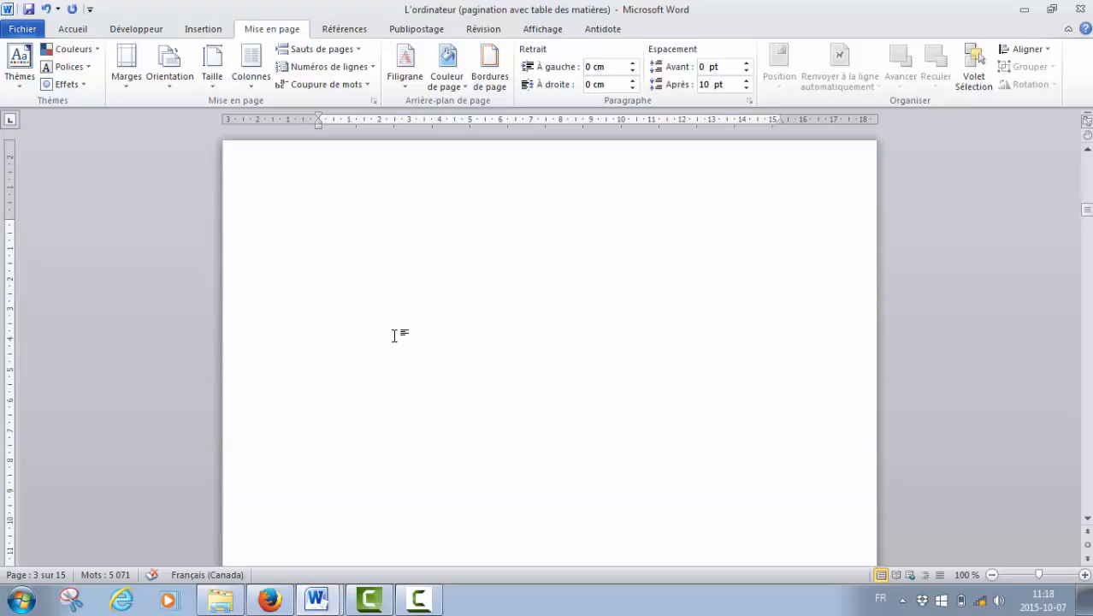
left_click(329, 218)
left_click(73, 32)
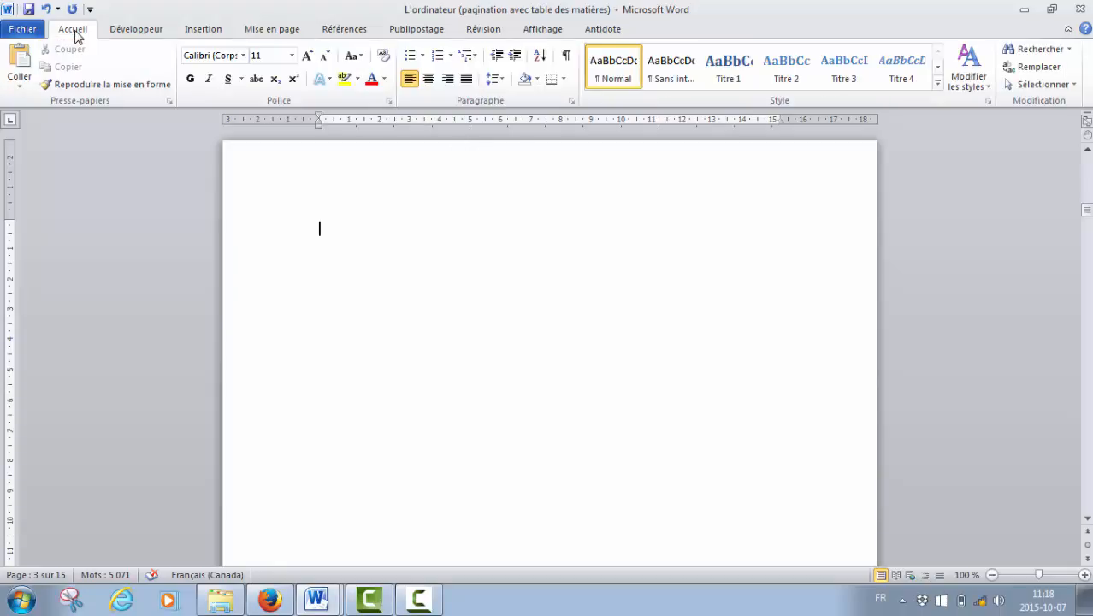
left_click(567, 58)
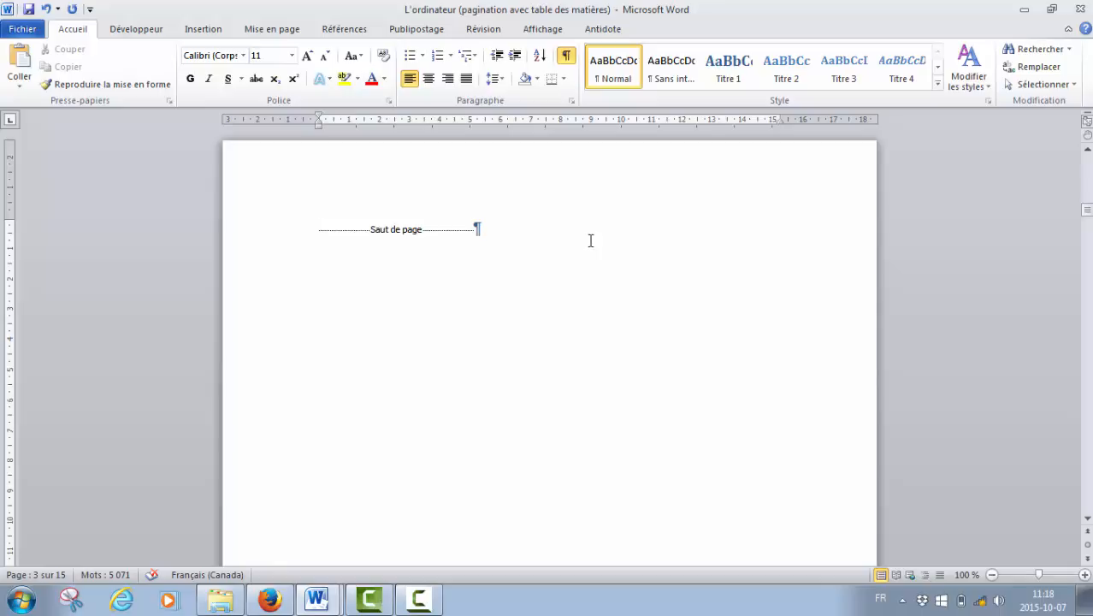
Delete the manual page break (Saut de page) on the blank page following the new section break.
scroll(590, 240, "up", 7)
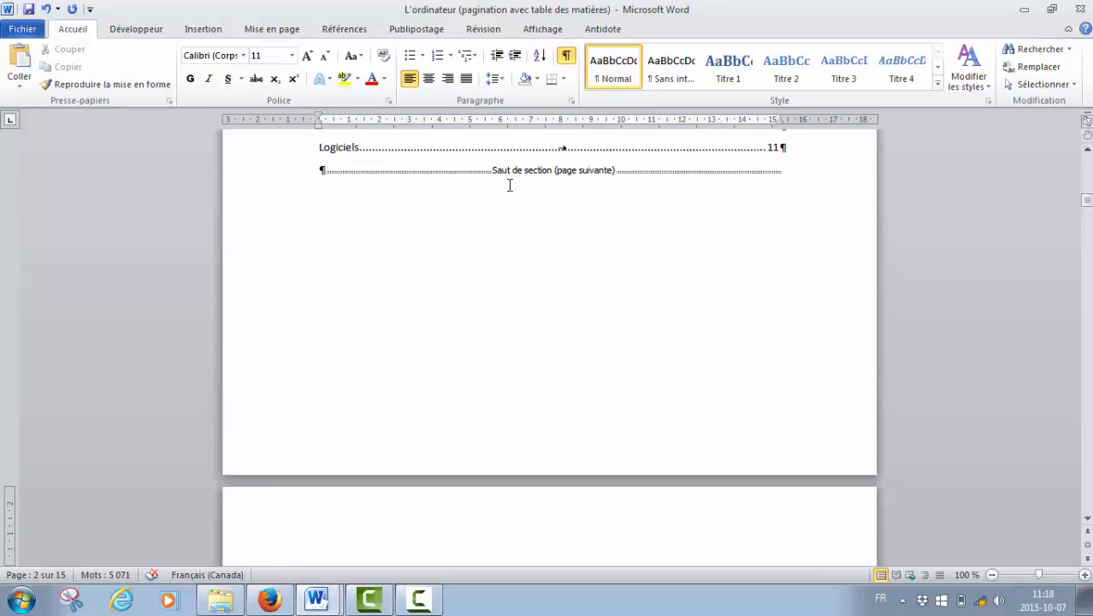
left_click(510, 185)
left_click(568, 333)
scroll(552, 383, "down", 4)
left_click(328, 379)
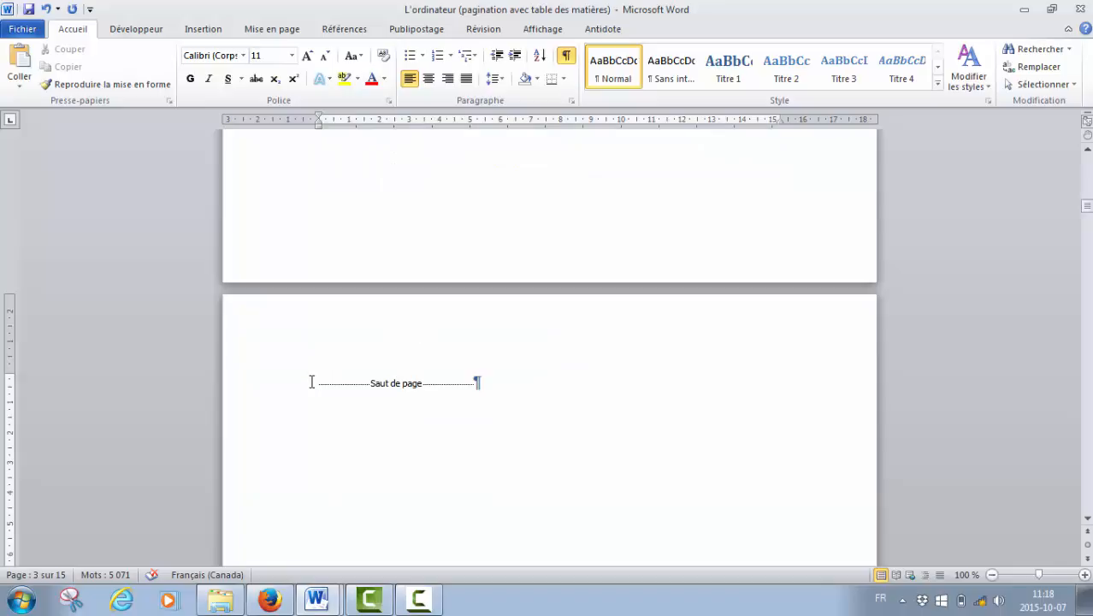
left_click_drag(309, 380, 486, 380)
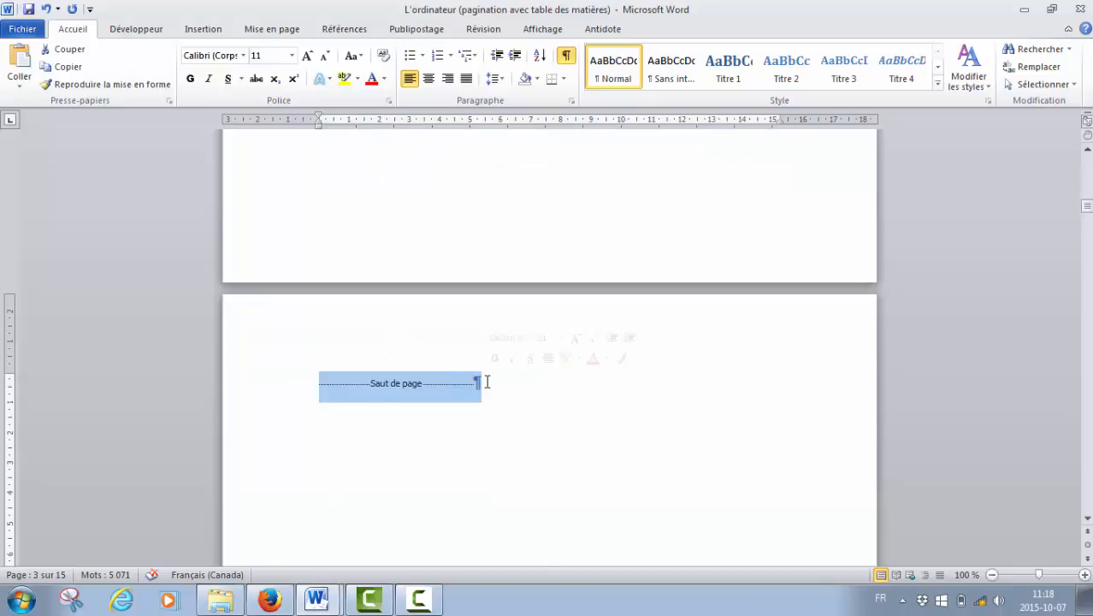
key("Delete")
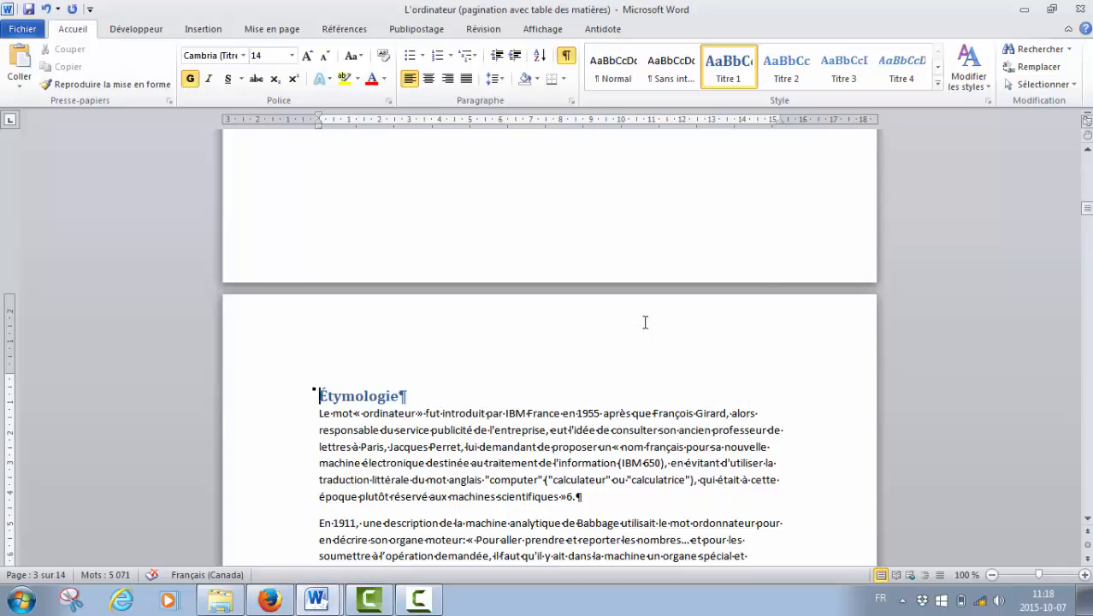
Examine the breaks after the cover page and the table of contents, up to the Étymologie heading.
scroll(725, 263, "up", 5)
scroll(724, 262, "up", 15)
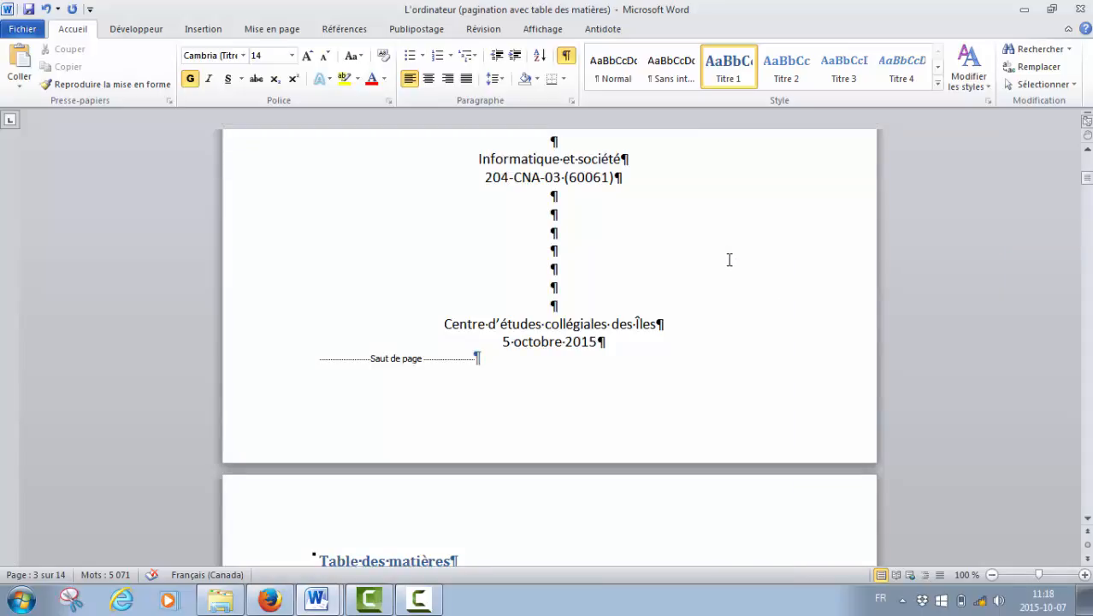
scroll(729, 260, "down", 7)
left_click(732, 255)
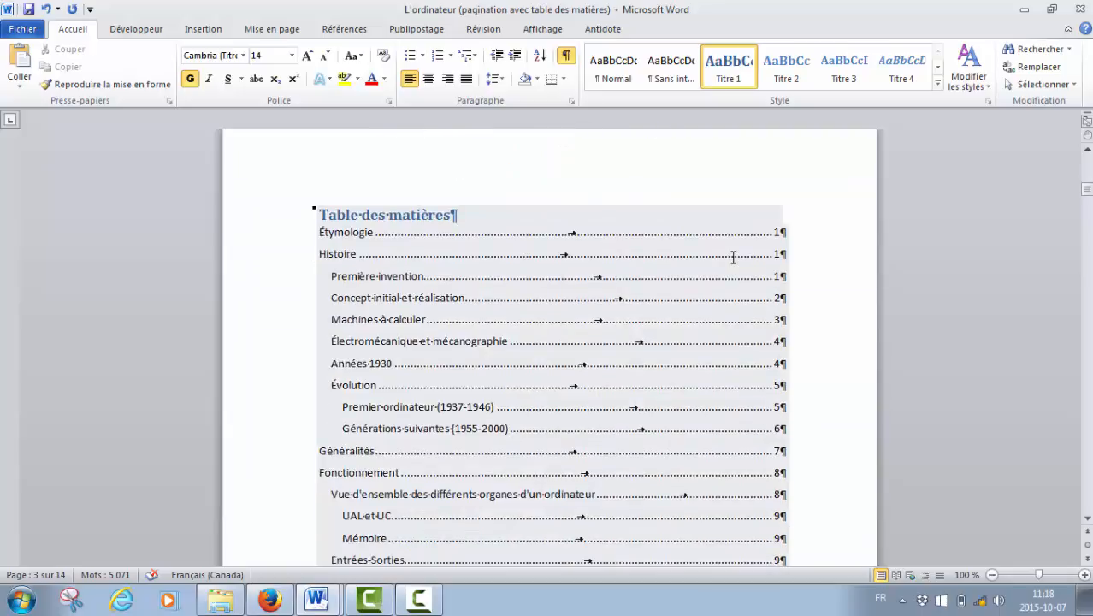
scroll(800, 273, "down", 1)
scroll(809, 282, "down", 8)
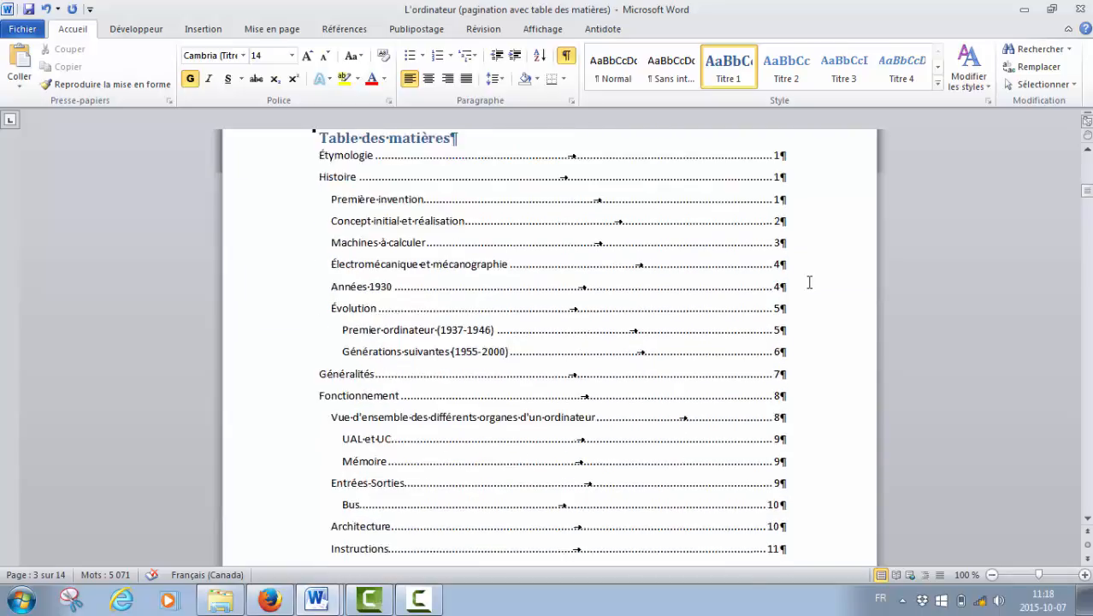
scroll(804, 286, "down", 3)
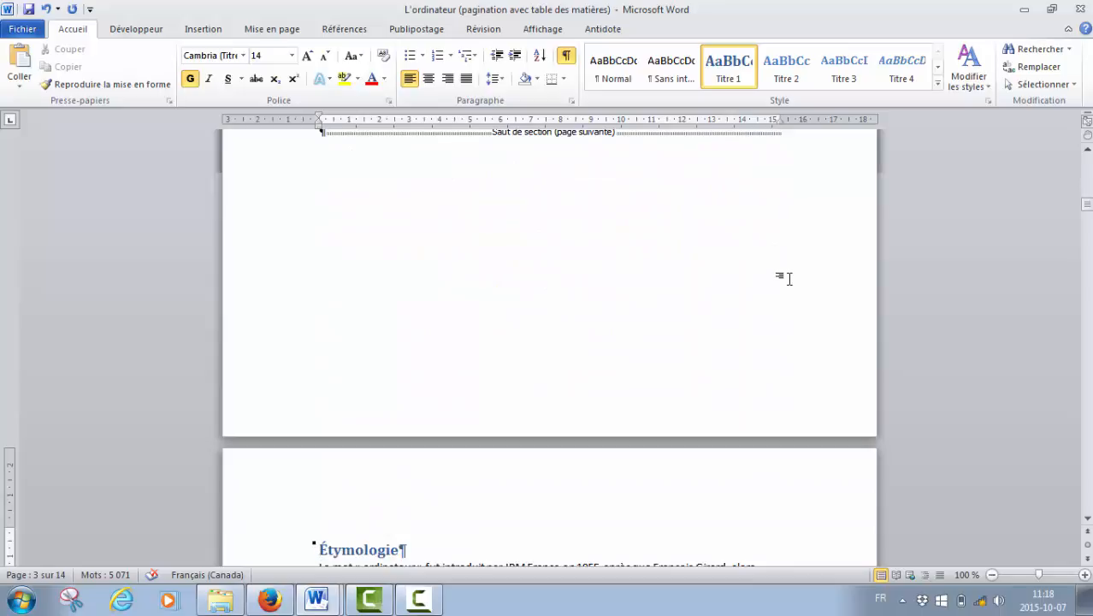
Open the footer of the Étymologie page, the first page after the table of contents, for editing.
scroll(787, 278, "down", 8)
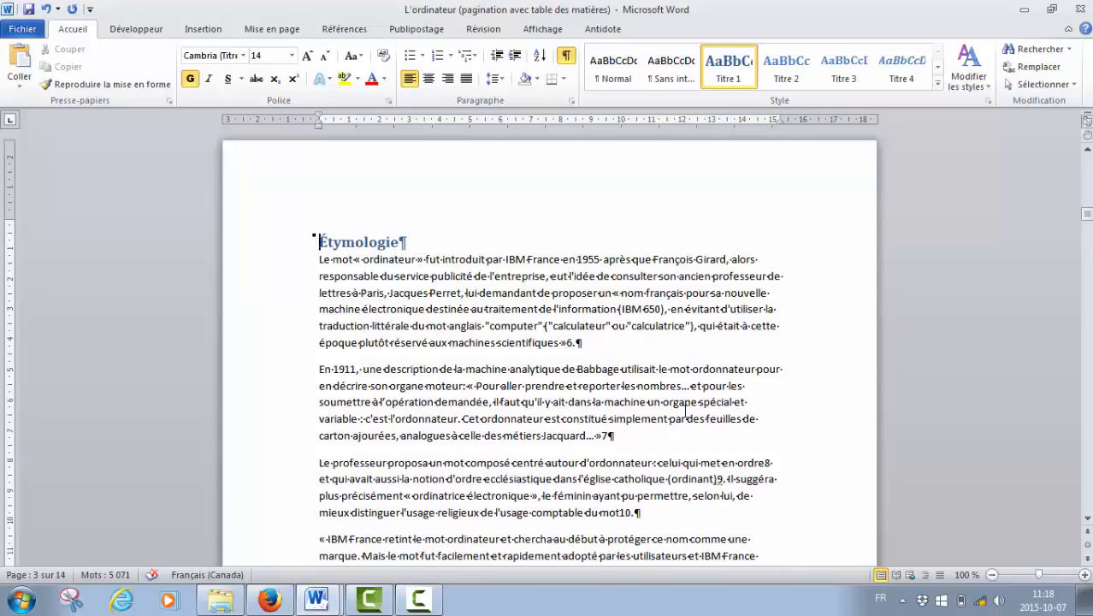
scroll(692, 406, "down", 7)
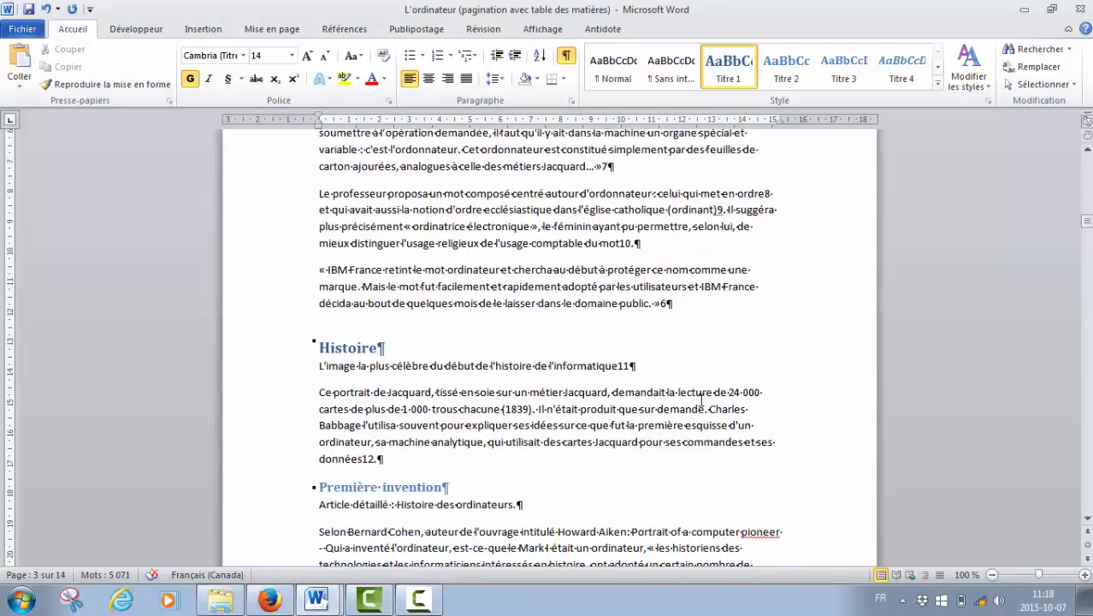
scroll(701, 398, "down", 6)
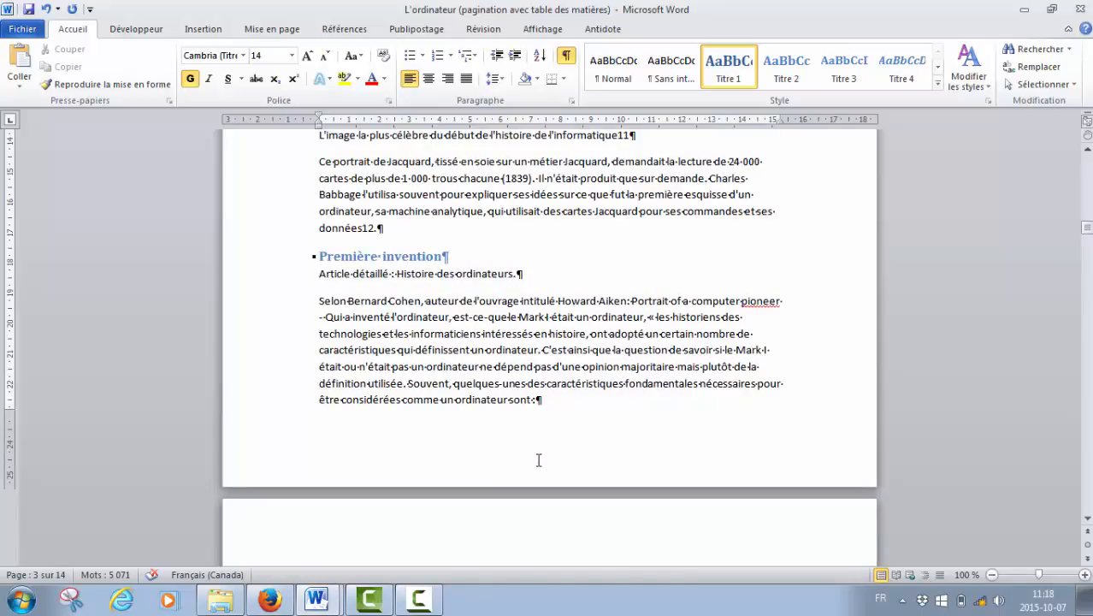
double_click(538, 460)
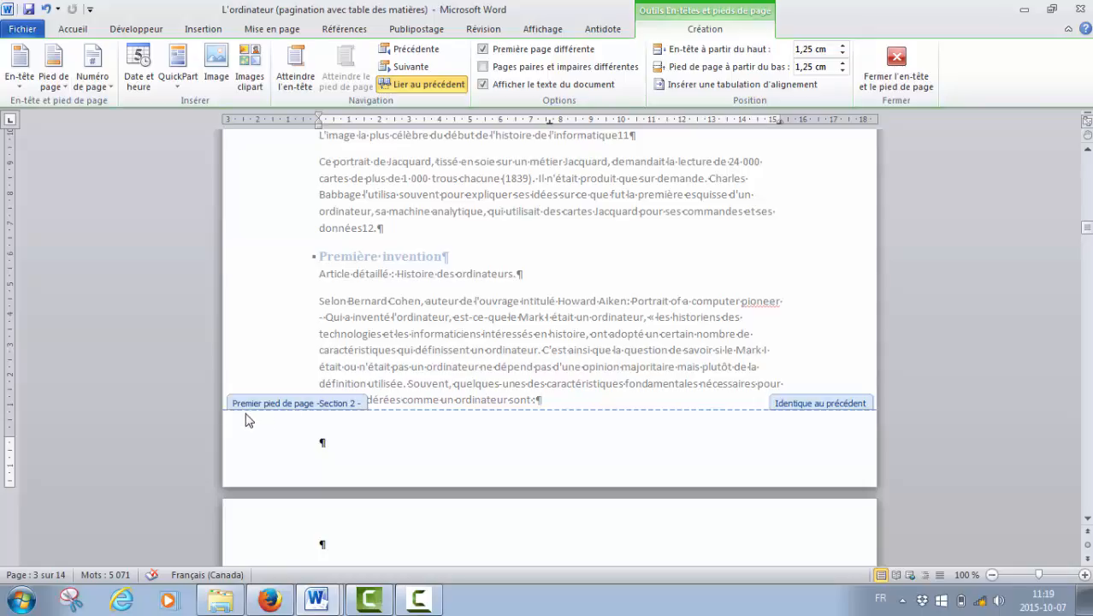
Turn off the different first page option (Première page différente) for section 2.
scroll(331, 421, "down", 6)
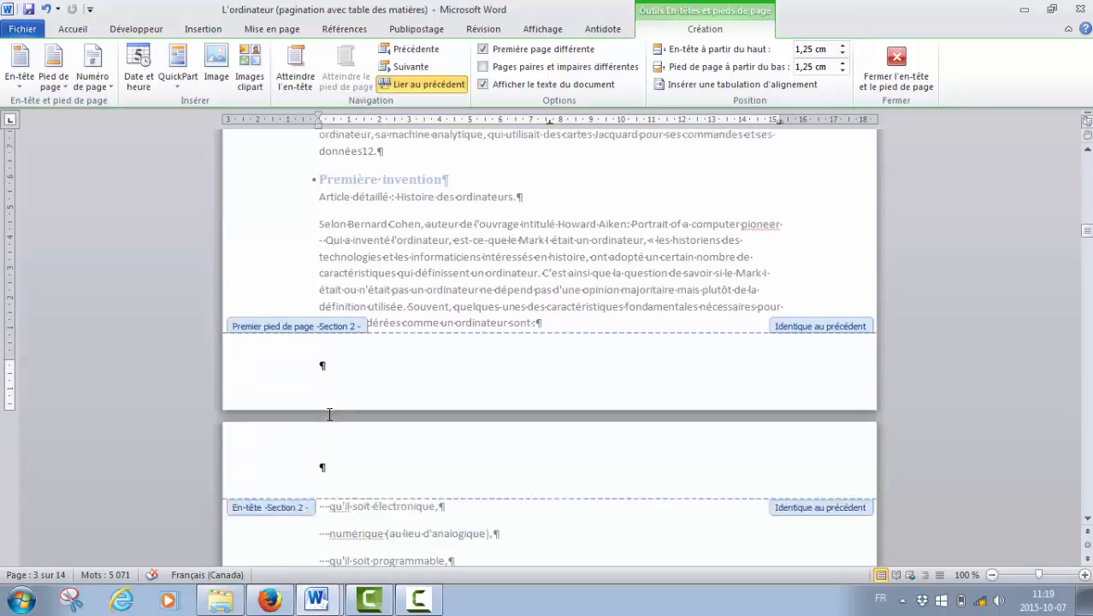
scroll(336, 413, "down", 5)
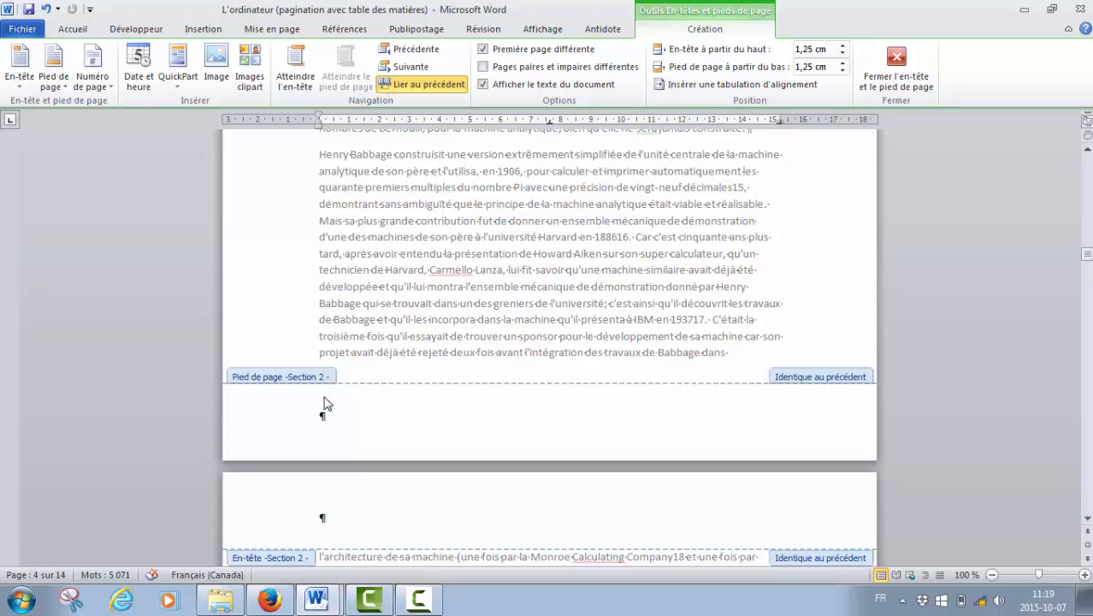
scroll(327, 402, "down", 13)
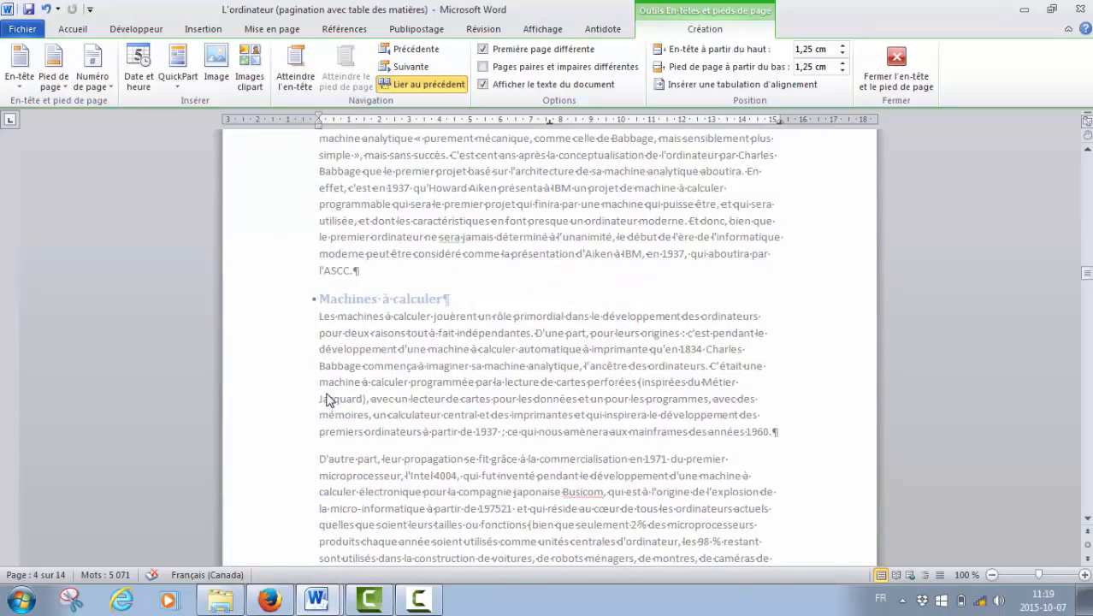
scroll(327, 399, "down", 4)
scroll(327, 423, "up", 15)
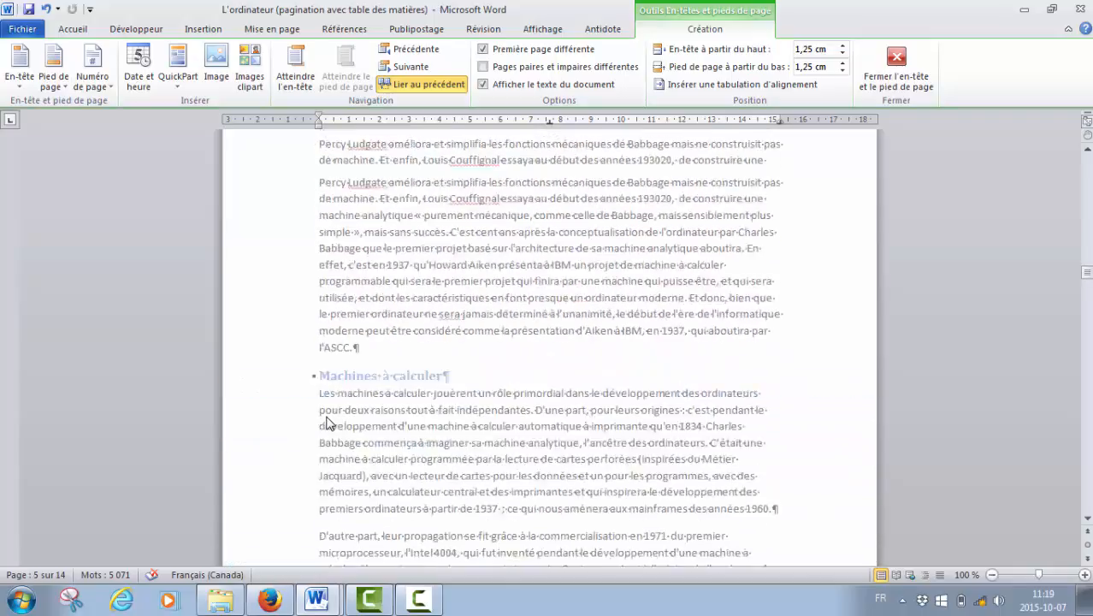
scroll(327, 421, "up", 15)
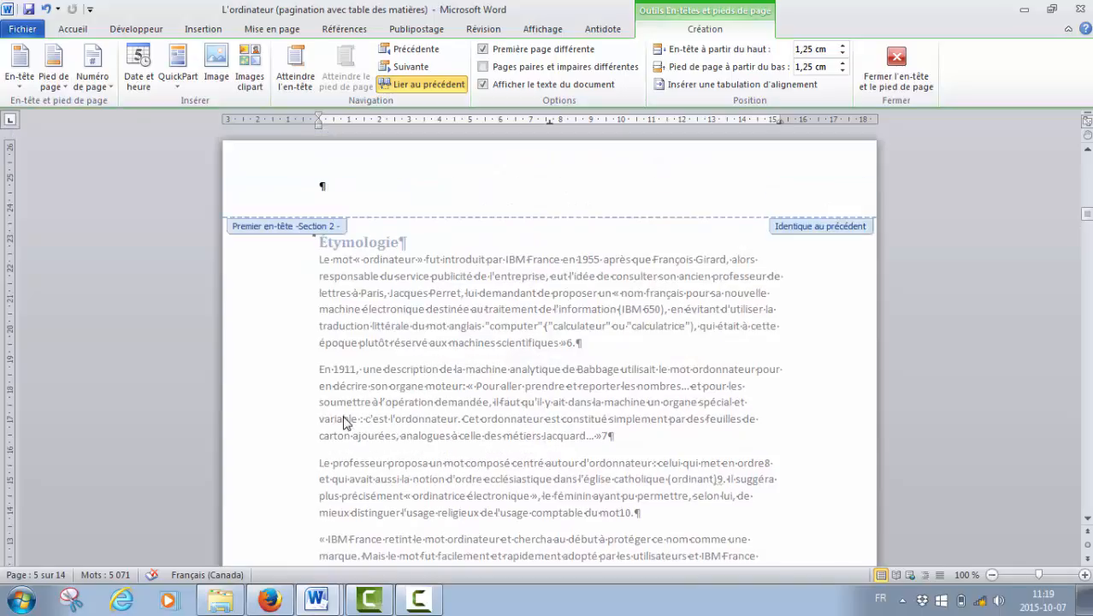
scroll(340, 352, "down", 3)
scroll(340, 352, "down", 7)
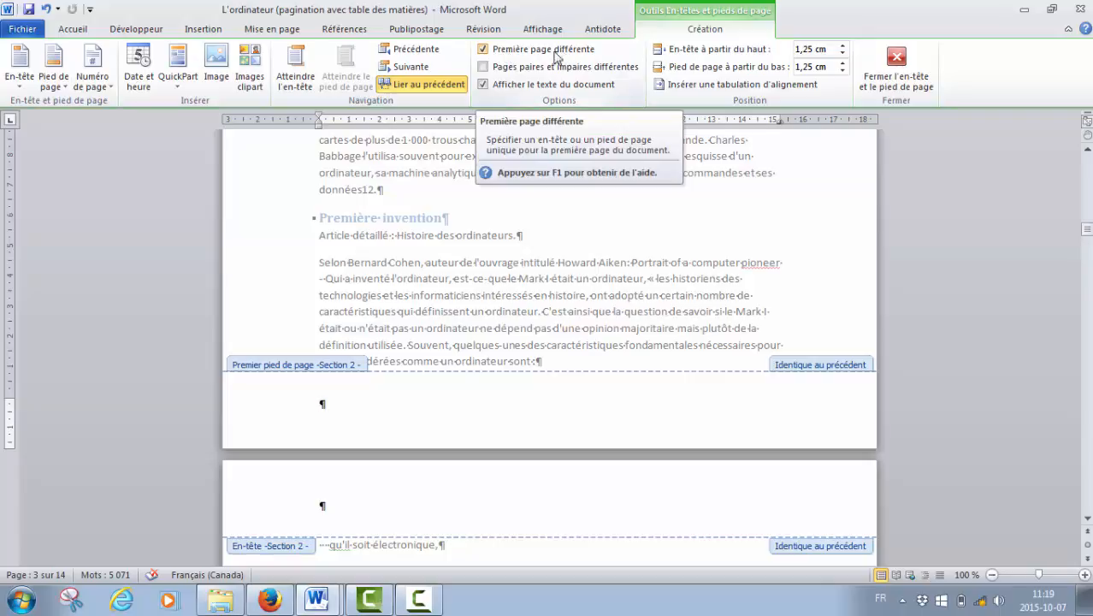
left_click(484, 51)
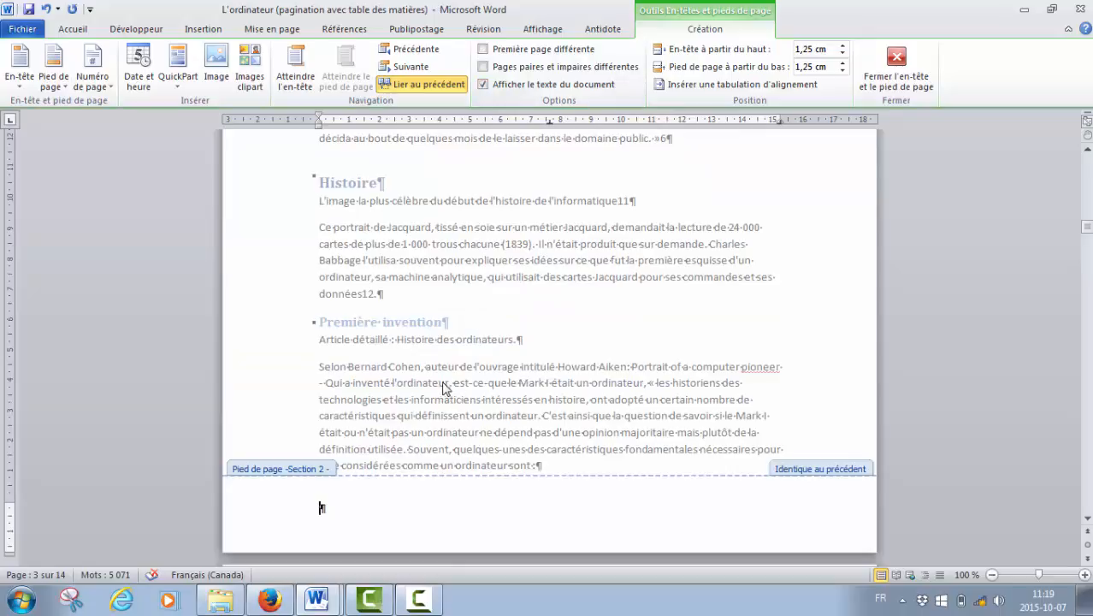
scroll(436, 393, "up", 10)
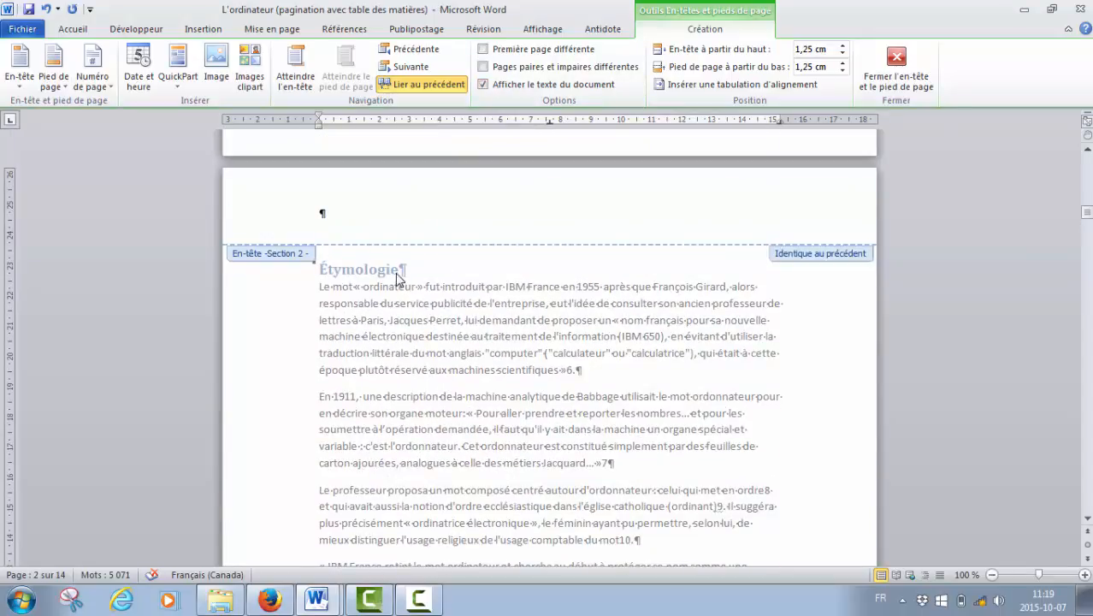
scroll(397, 277, "down", 10)
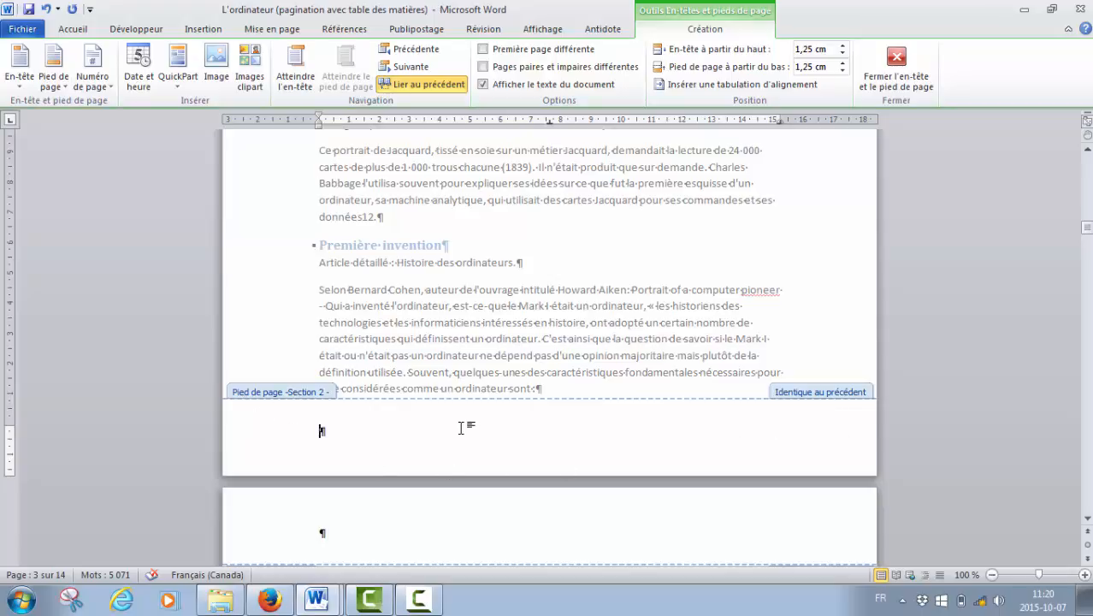
Unlink the section 2 footer from the previous section by disabling Lier au précédent.
scroll(512, 410, "up", 15)
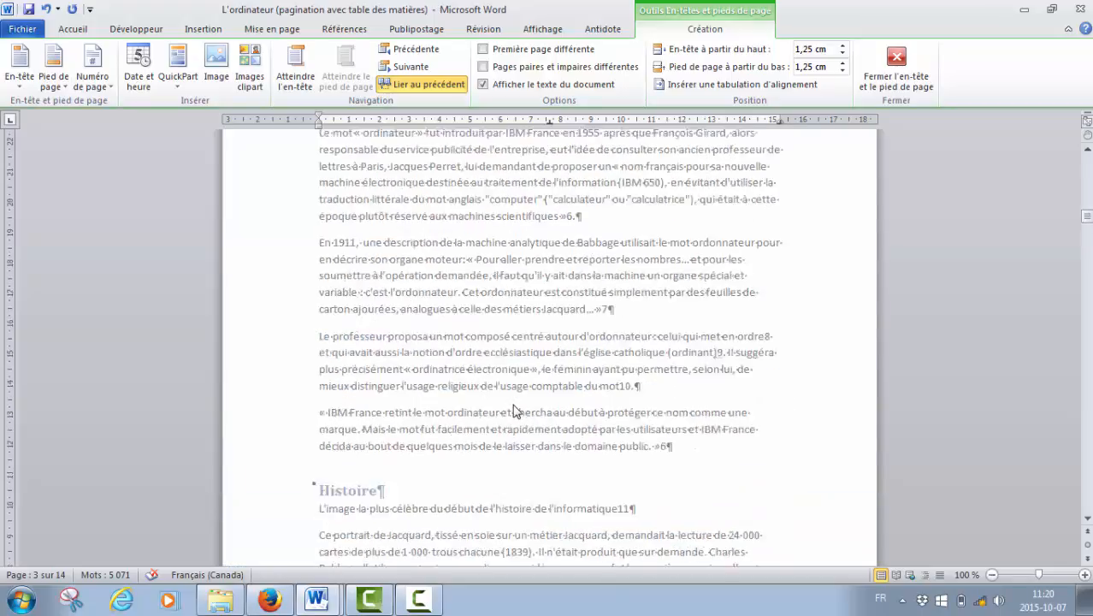
scroll(515, 411, "up", 3)
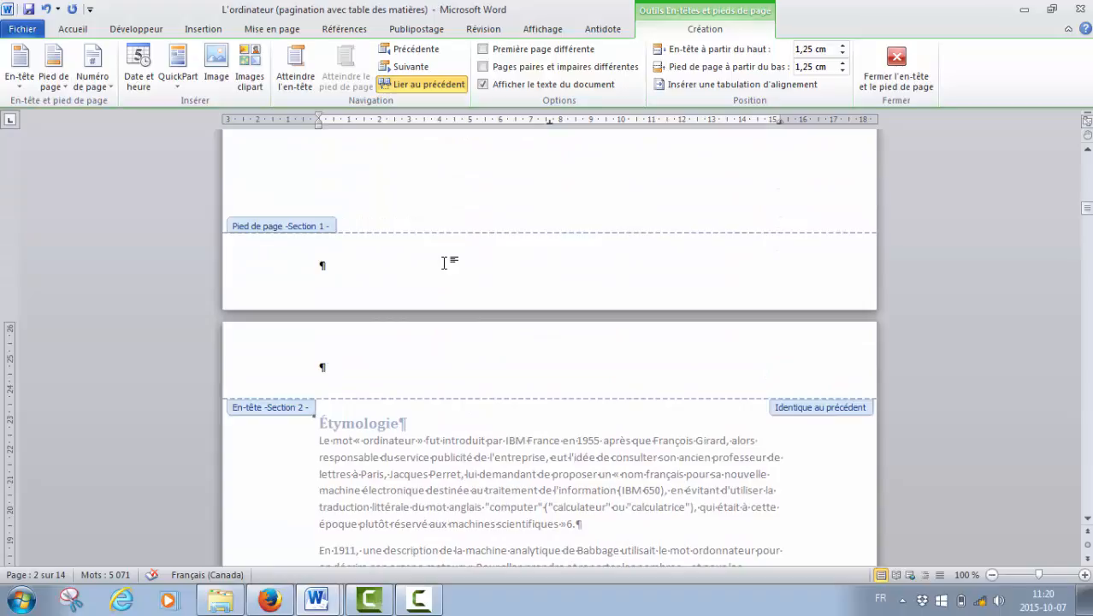
scroll(445, 265, "down", 5)
scroll(445, 265, "down", 14)
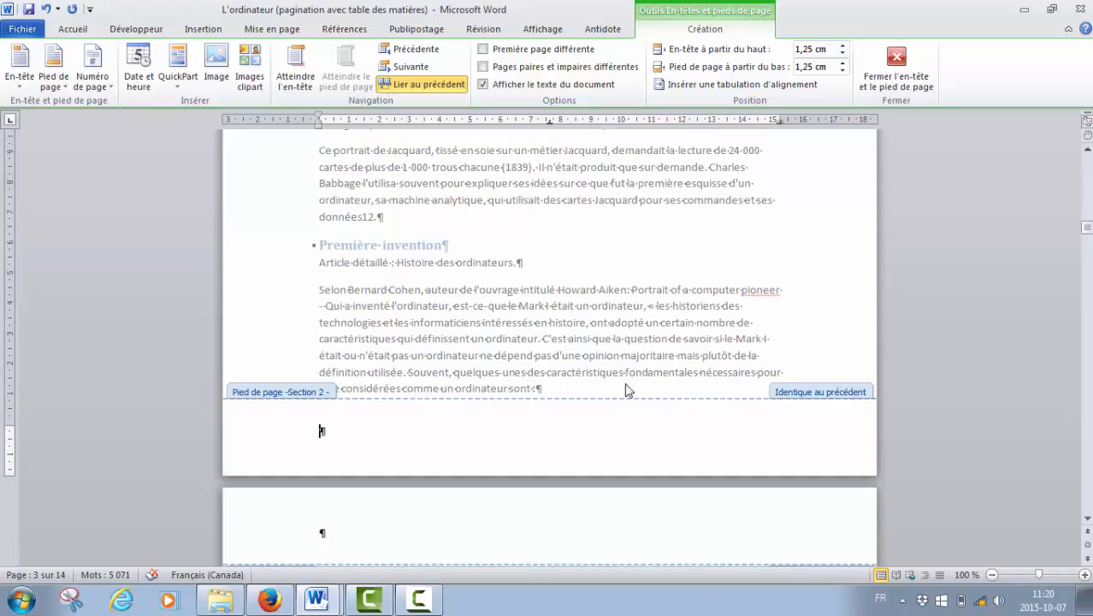
left_click(444, 90)
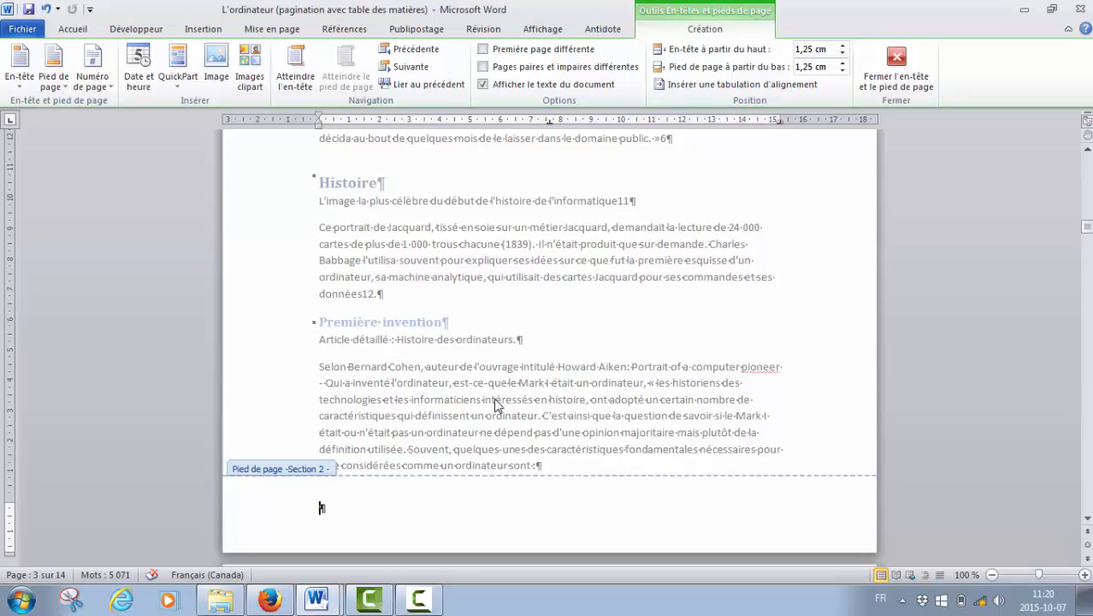
Insert a bottom-of-page number in the section 2 footer using the Numéro normal 3 style.
scroll(494, 403, "up", 8)
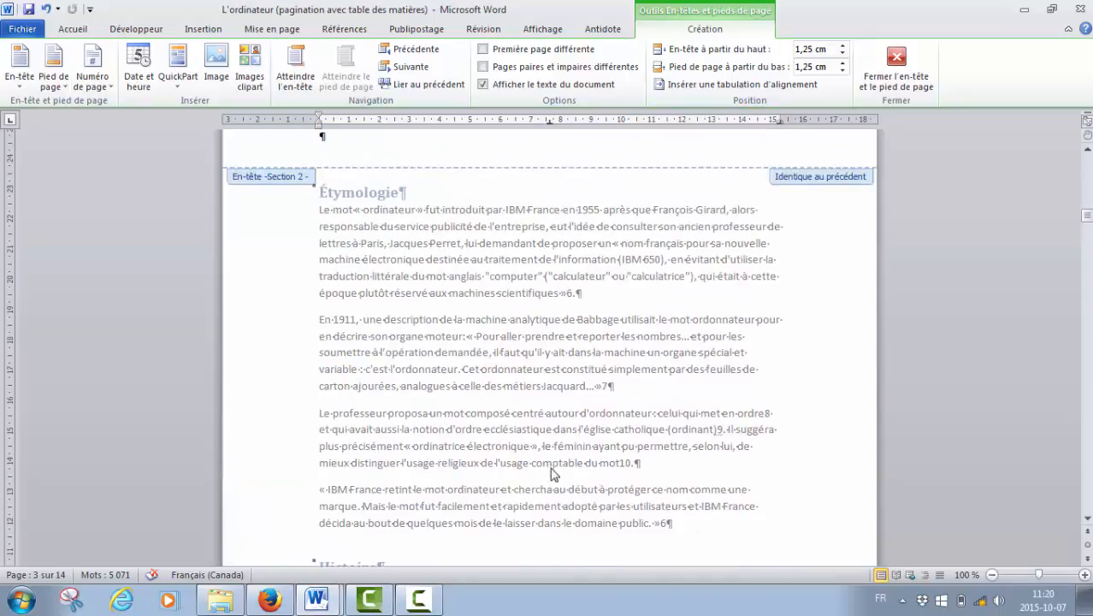
scroll(554, 466, "down", 3)
scroll(554, 466, "down", 6)
scroll(722, 529, "down", 2)
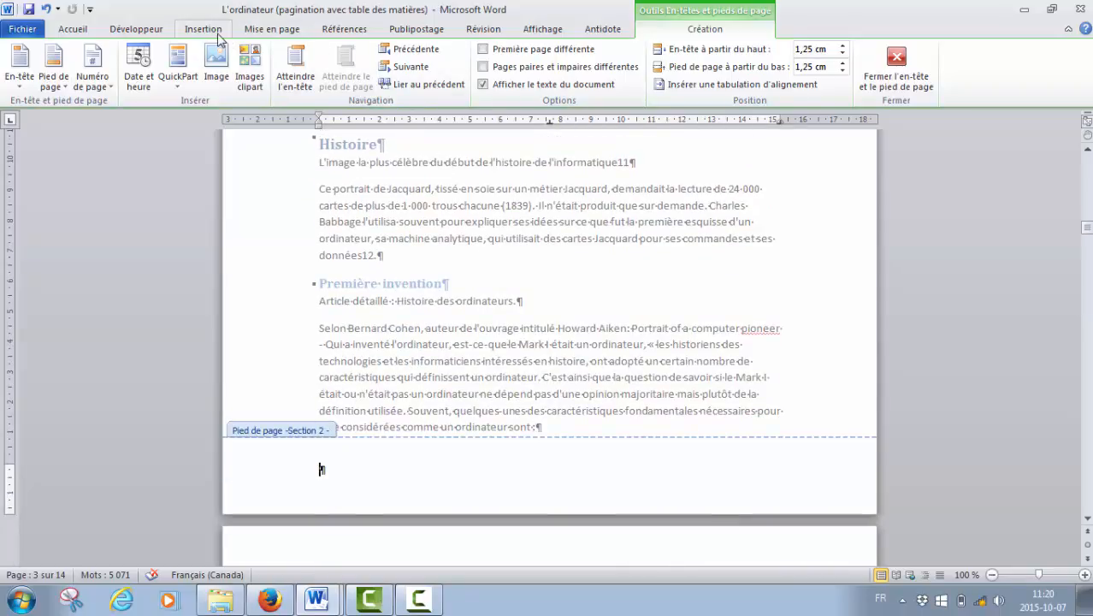
left_click(206, 29)
left_click(616, 94)
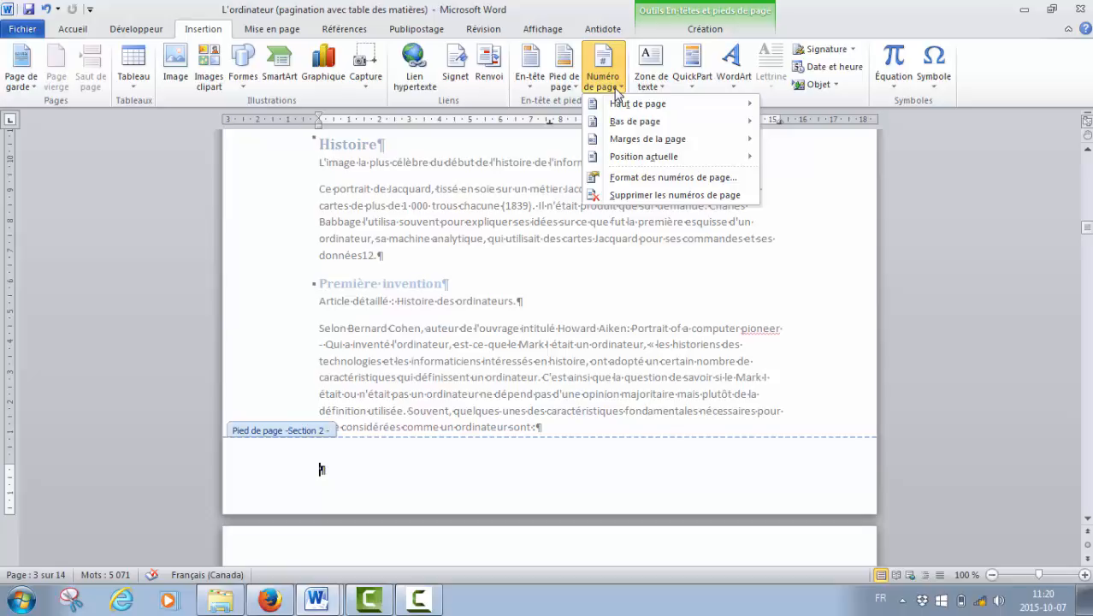
mouse_move(659, 128)
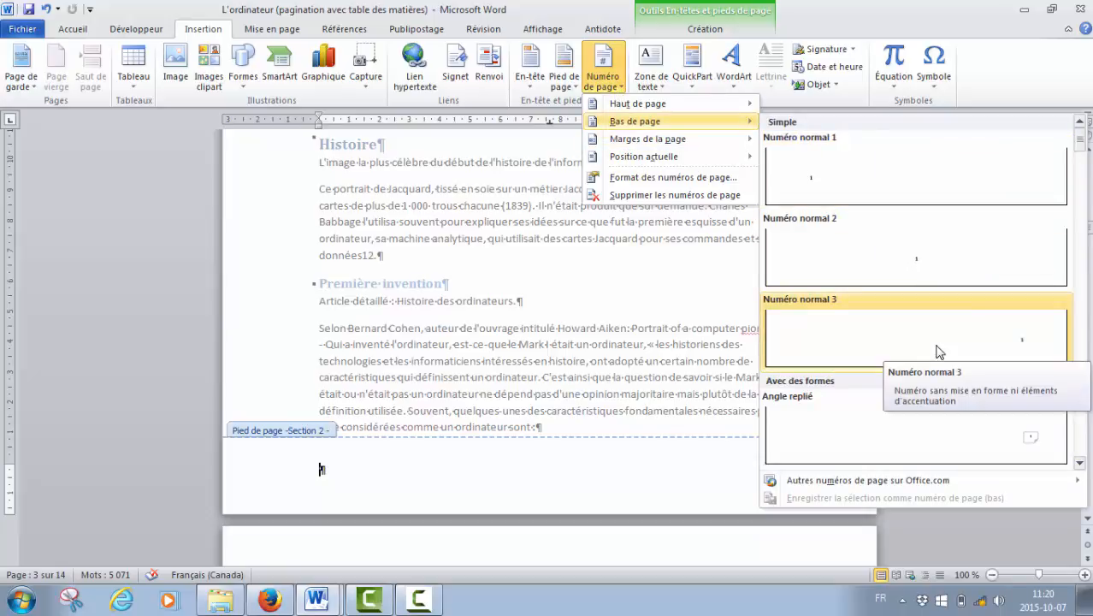
left_click(938, 352)
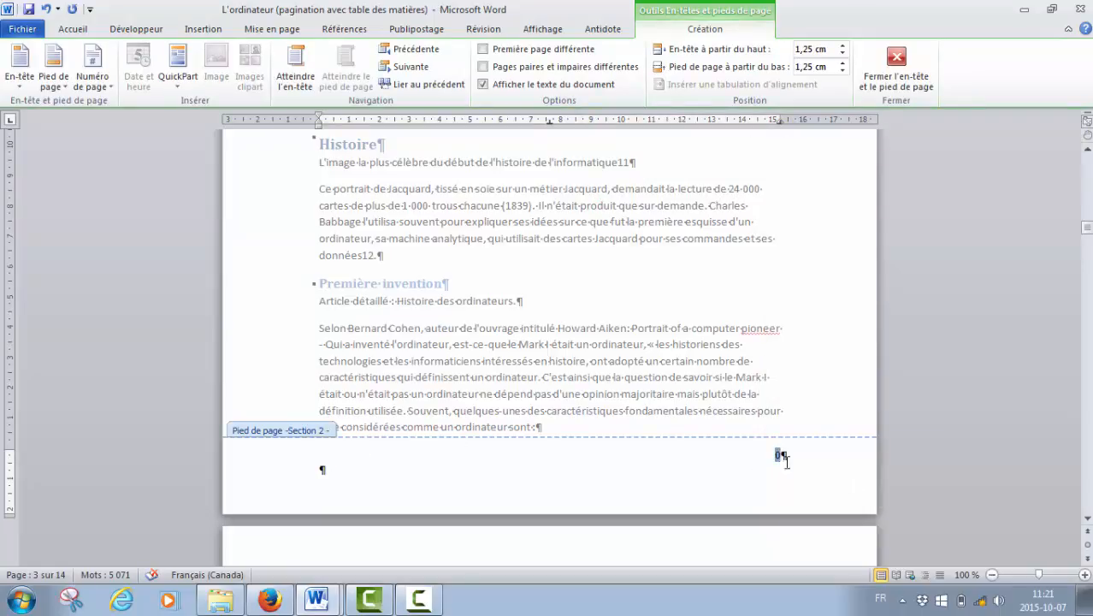
Check the page numbers in the section 2 footers and the footers of the cover page and table of contents.
double_click(776, 454)
scroll(794, 470, "down", 2)
scroll(794, 471, "down", 14)
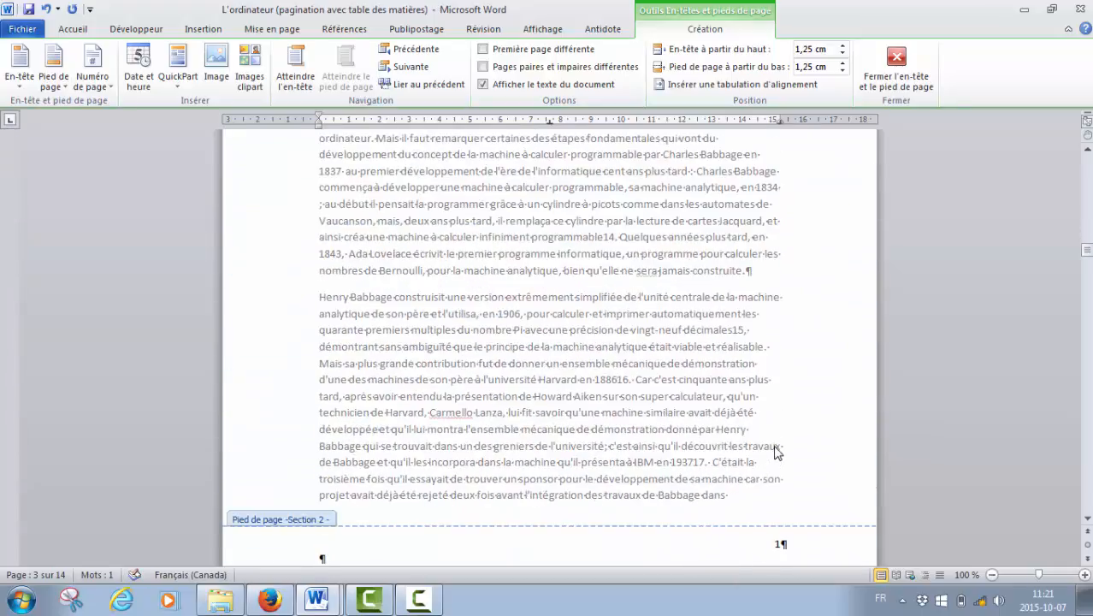
scroll(774, 402, "down", 14)
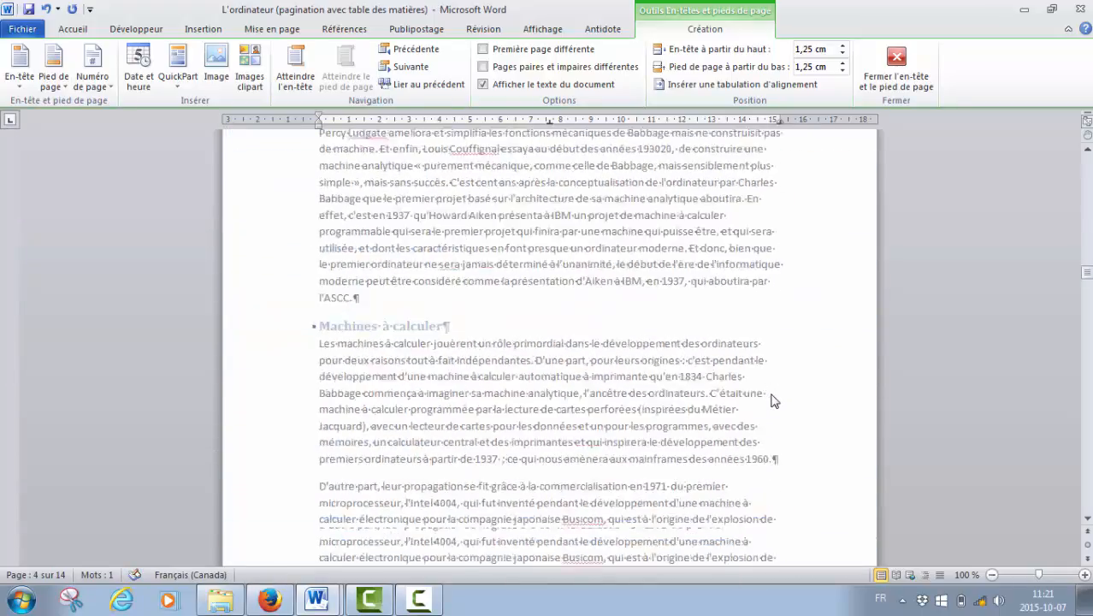
scroll(774, 402, "down", 14)
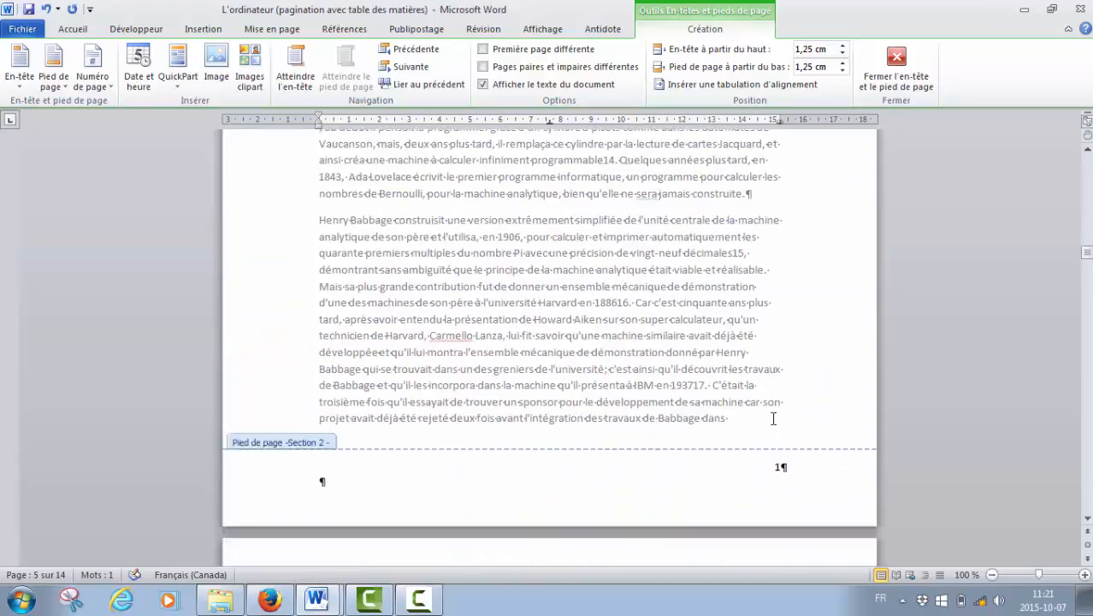
scroll(774, 424, "up", 20)
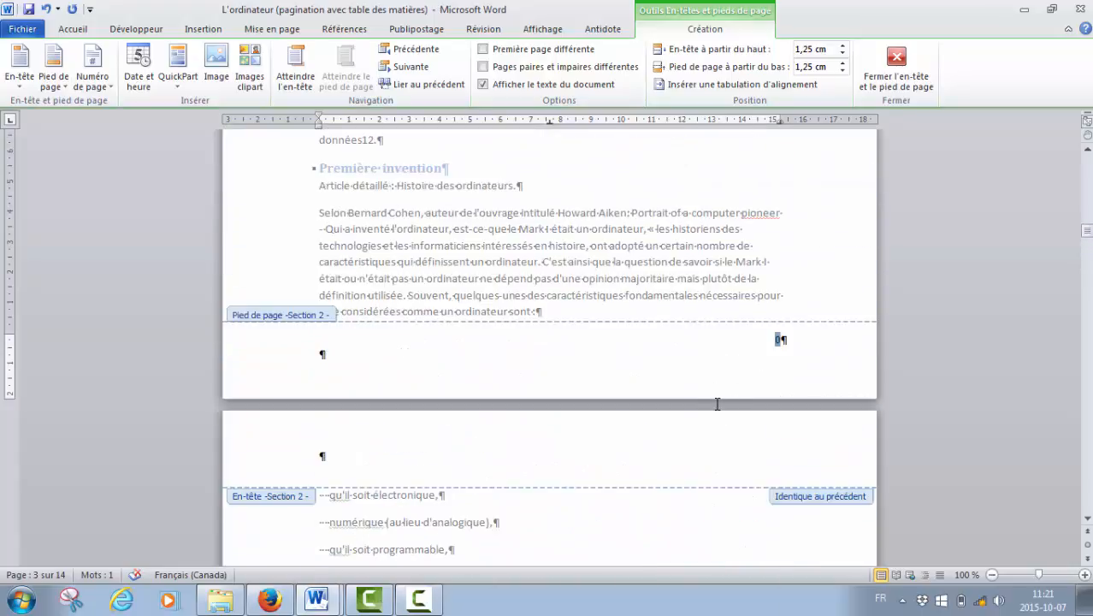
scroll(726, 406, "up", 6)
scroll(727, 406, "up", 5)
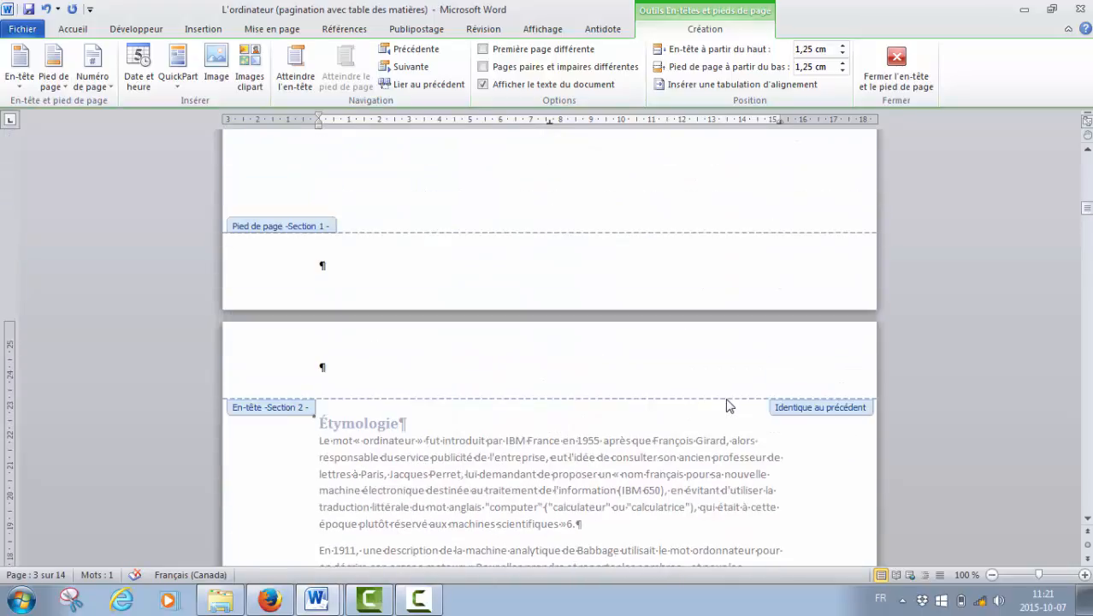
scroll(727, 406, "up", 7)
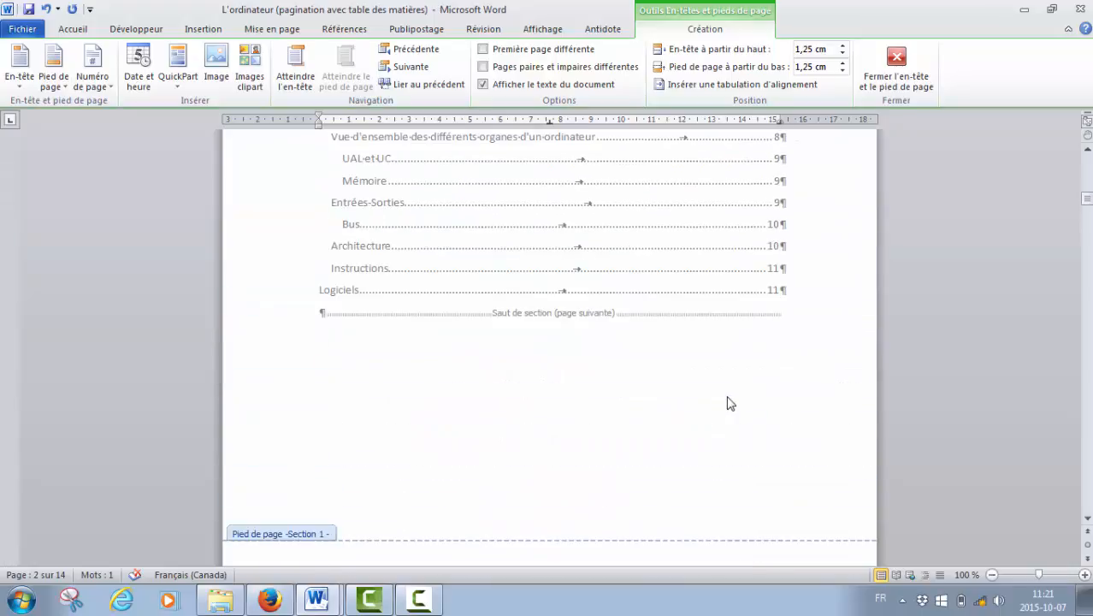
scroll(730, 402, "down", 1)
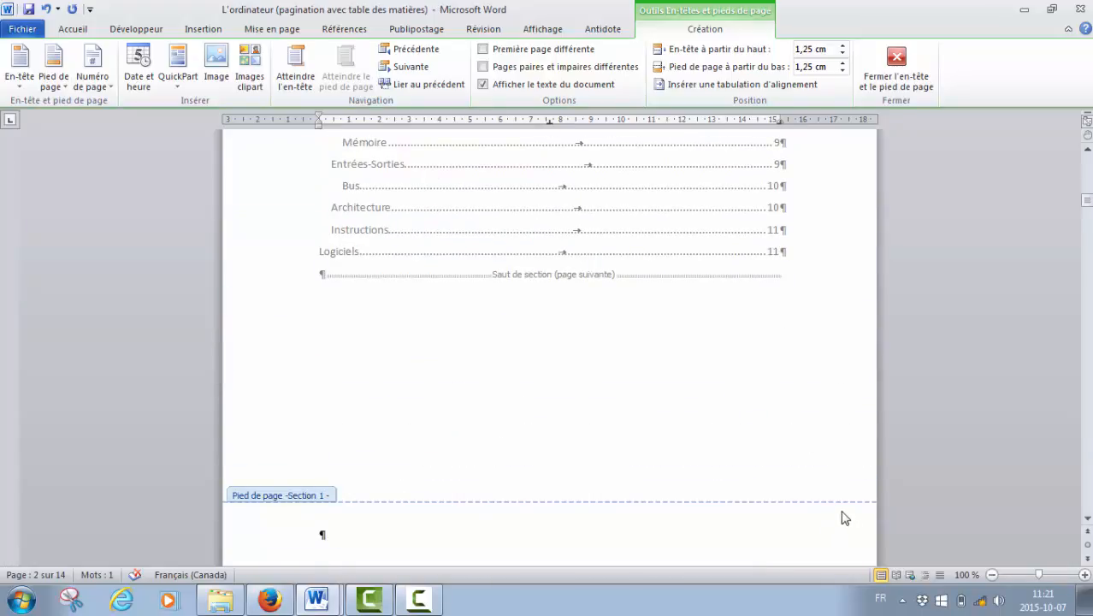
scroll(841, 518, "down", 2)
scroll(837, 456, "up", 20)
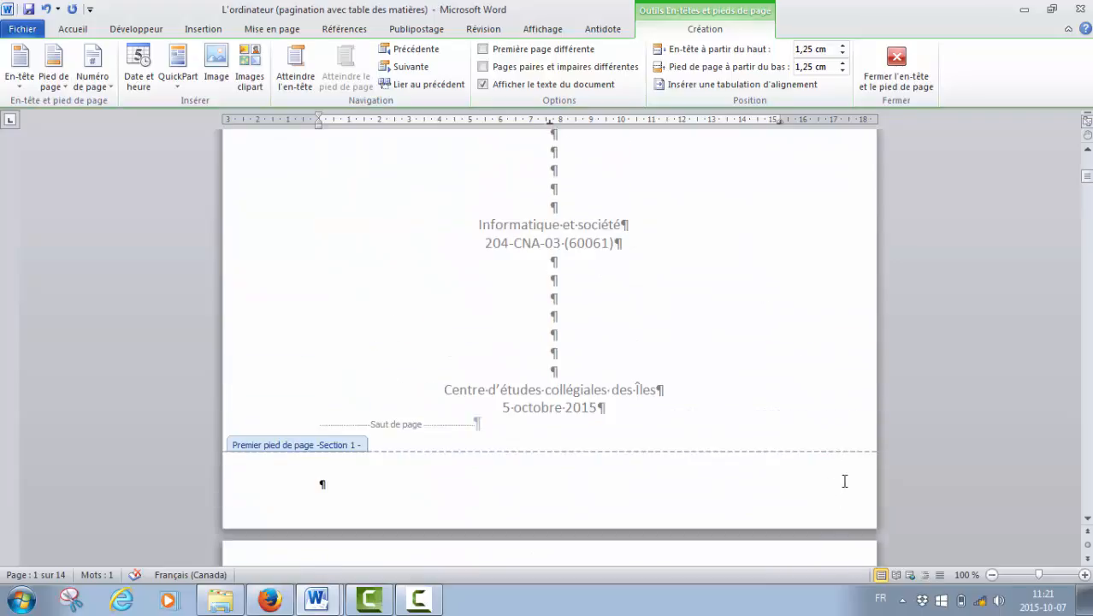
scroll(842, 481, "down", 18)
scroll(842, 486, "down", 15)
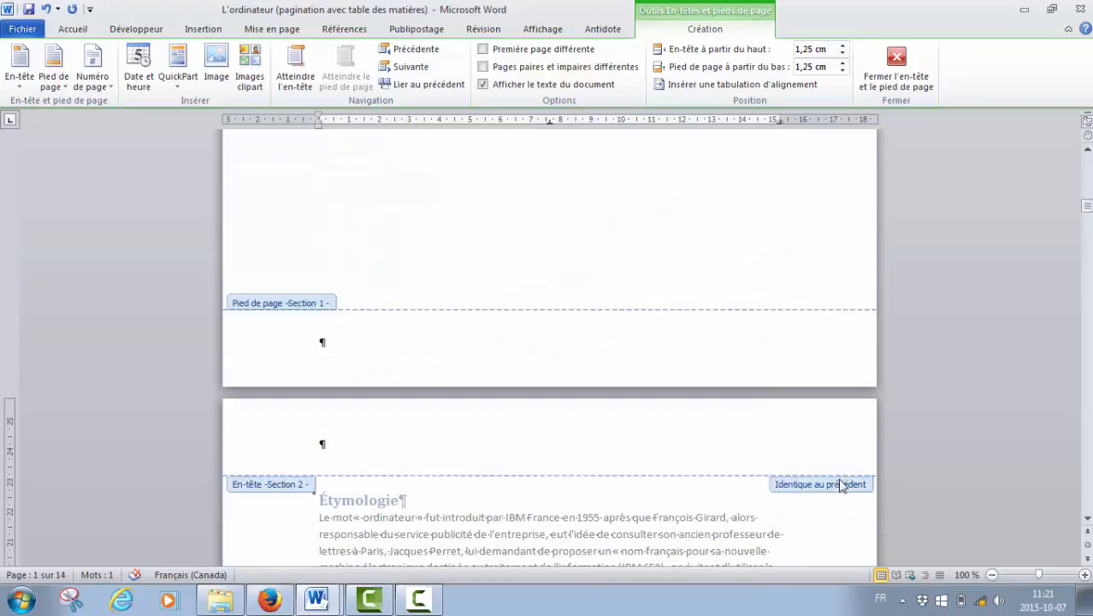
scroll(837, 483, "down", 4)
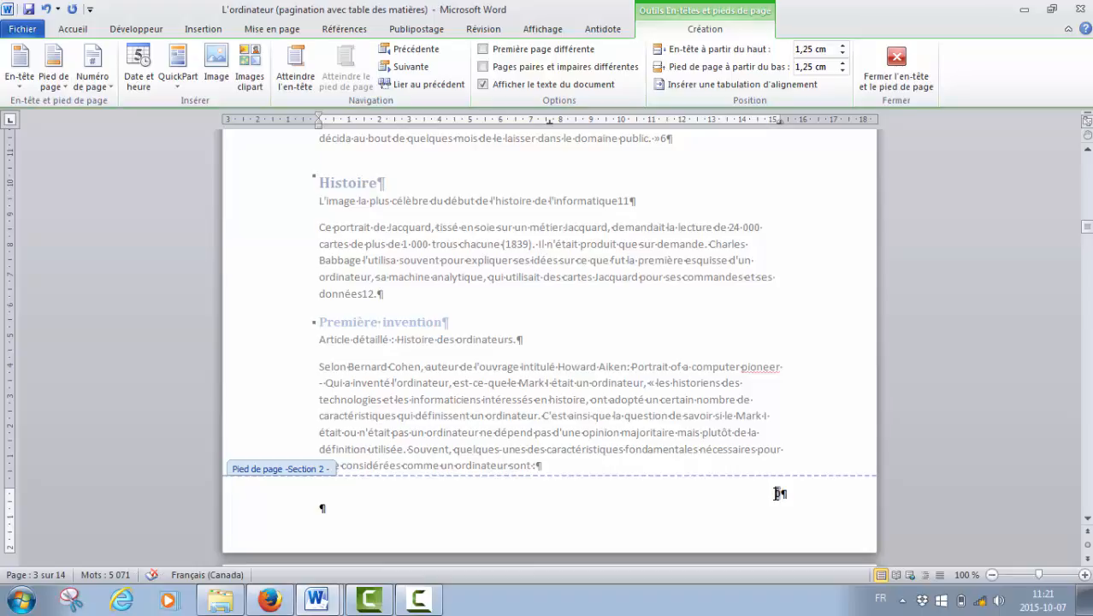
Set the section 2 page numbers to continue from the previous section (À la suite de la section précédente).
left_click(778, 494)
right_click(780, 494)
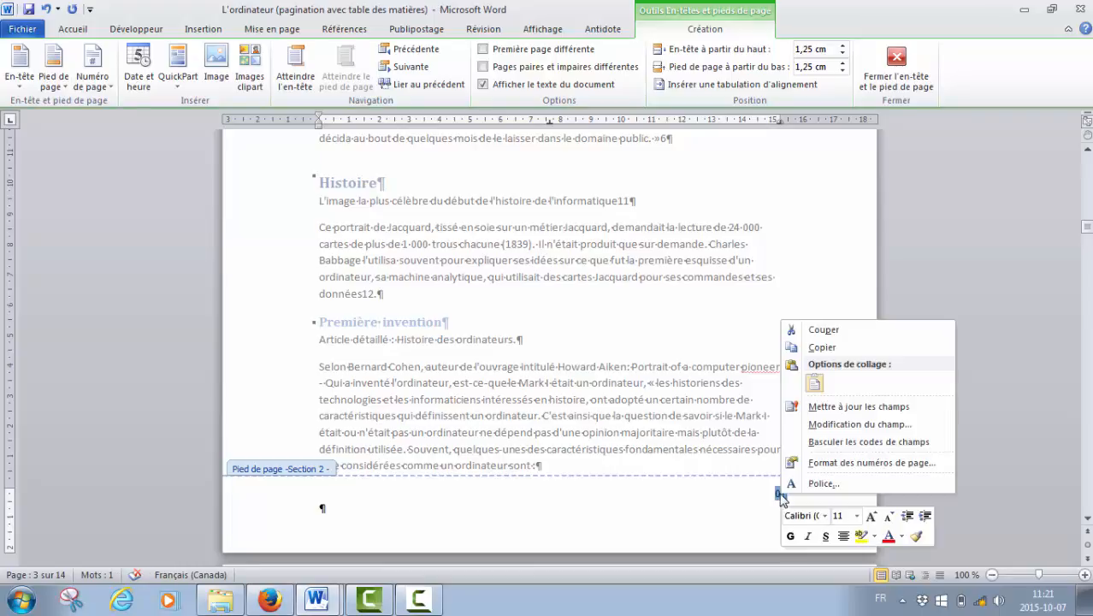
left_click(834, 466)
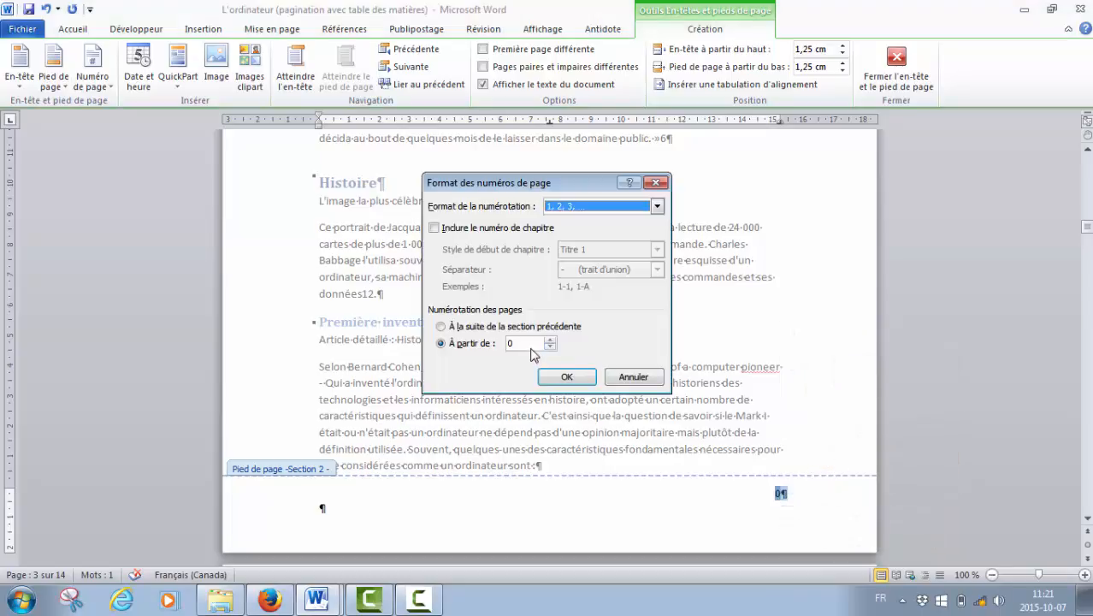
left_click(441, 327)
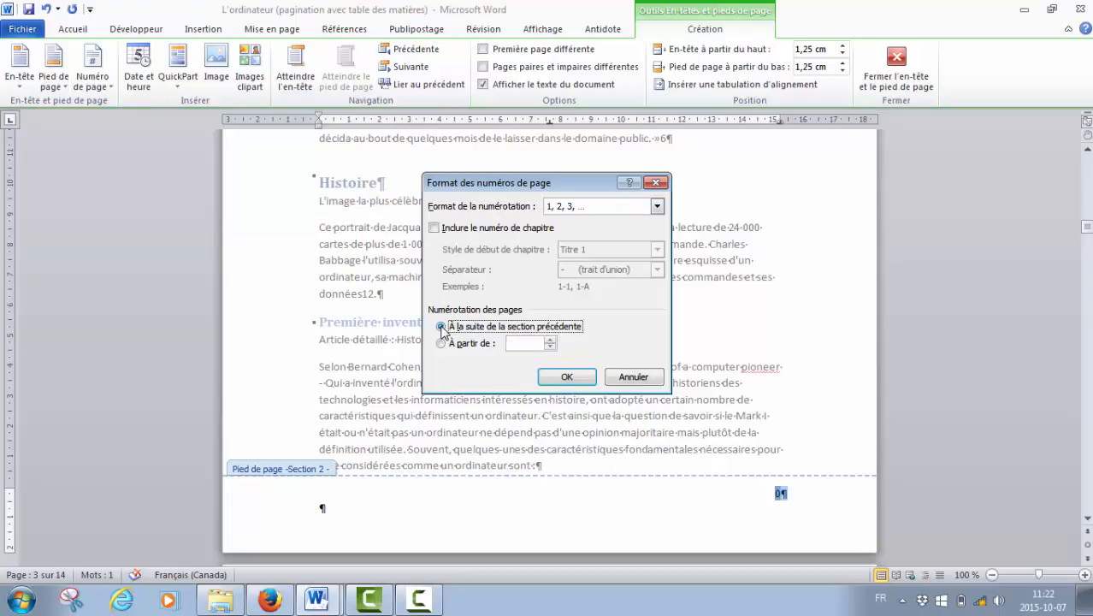
left_click(586, 381)
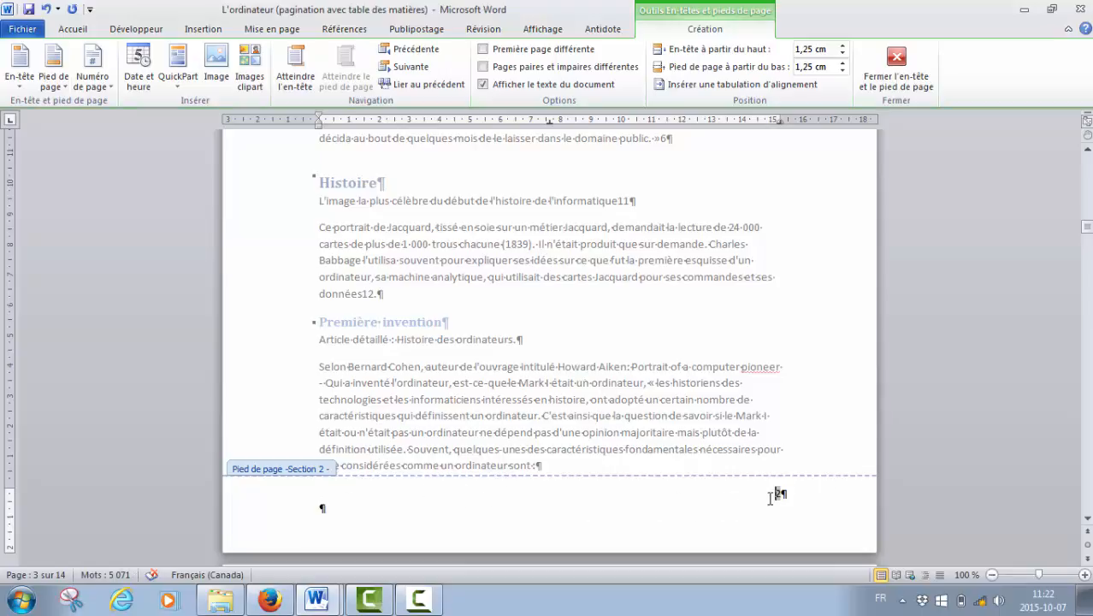
Set the section 2 page numbering to start at 3 (À partir de) in the page number format.
scroll(770, 498, "up", 15)
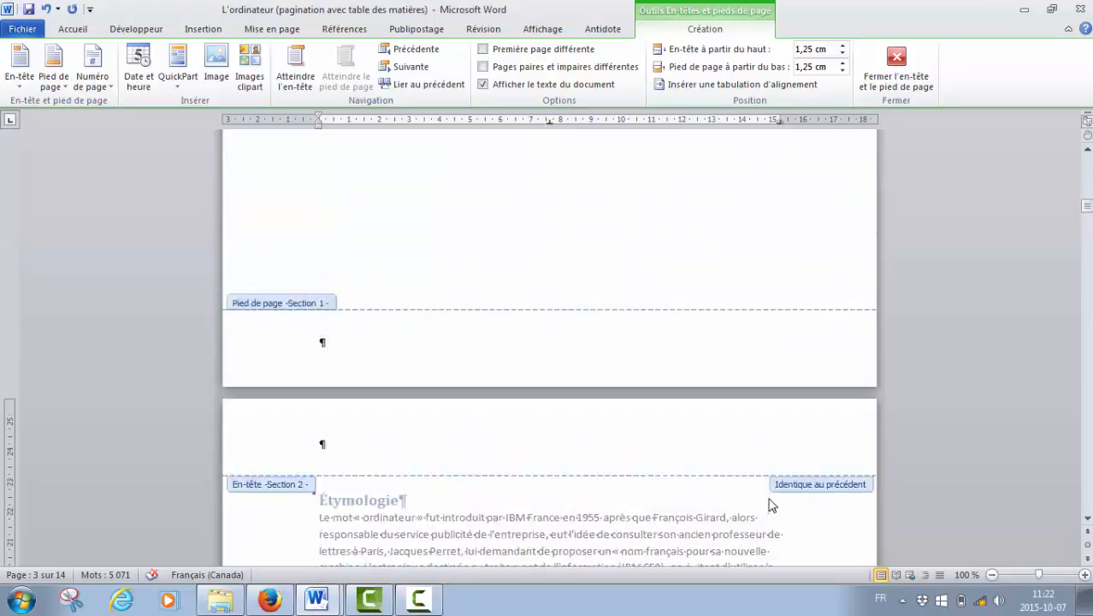
scroll(769, 497, "up", 1)
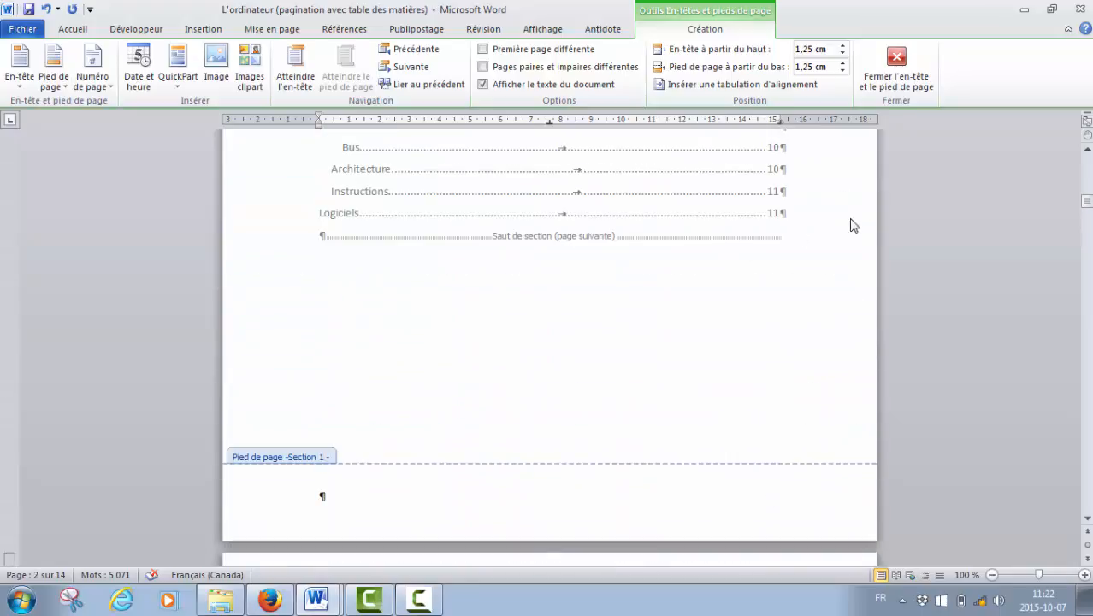
left_click_drag(1086, 204, 1087, 175)
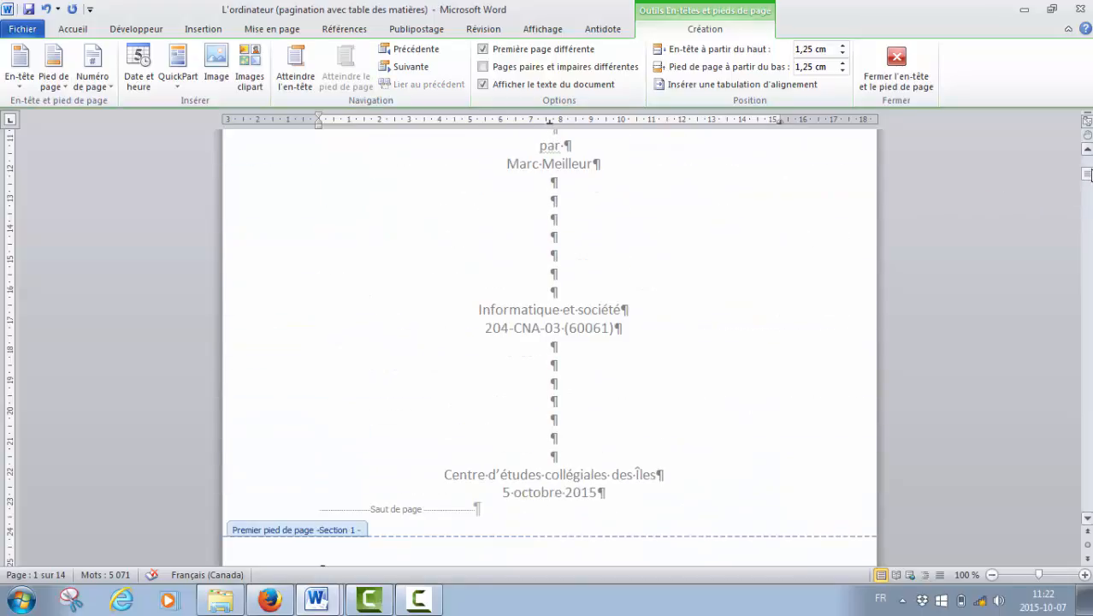
left_click_drag(1087, 174, 1087, 197)
left_click(781, 485)
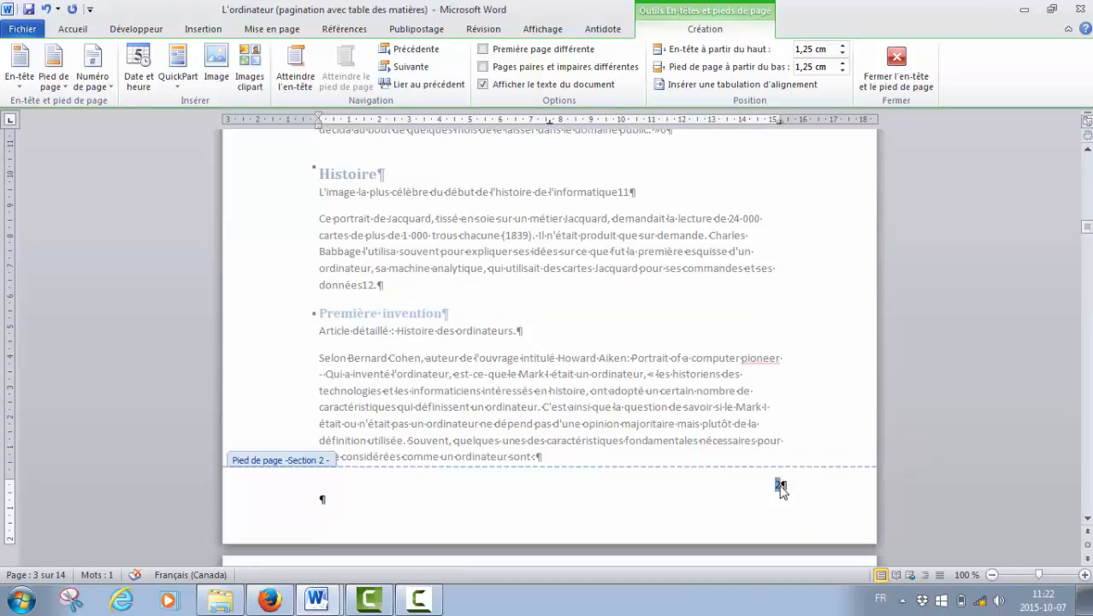
right_click(780, 485)
left_click(831, 462)
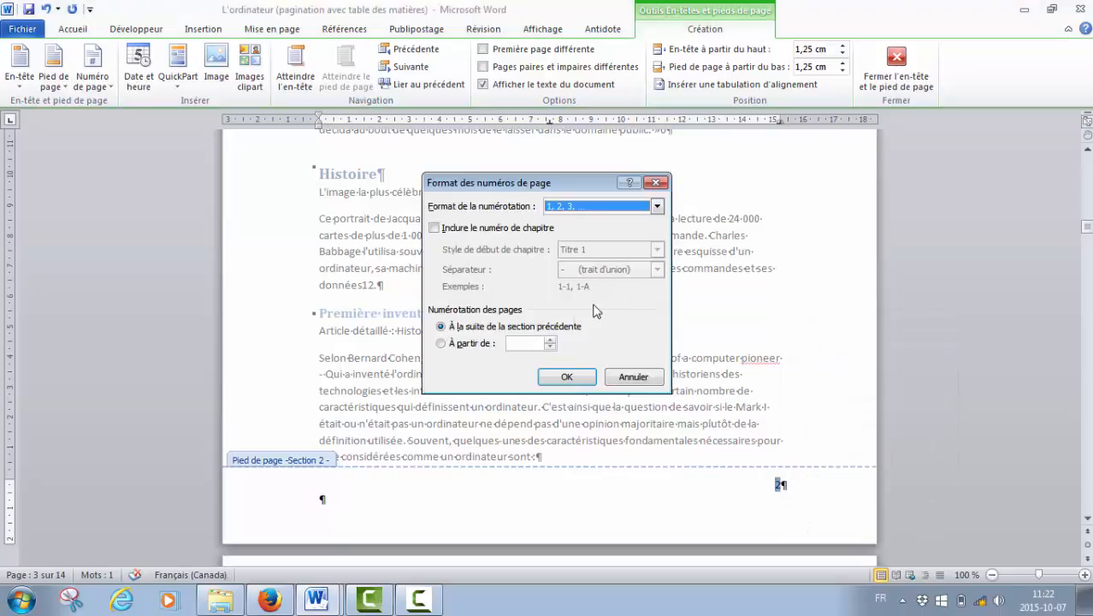
left_click(461, 343)
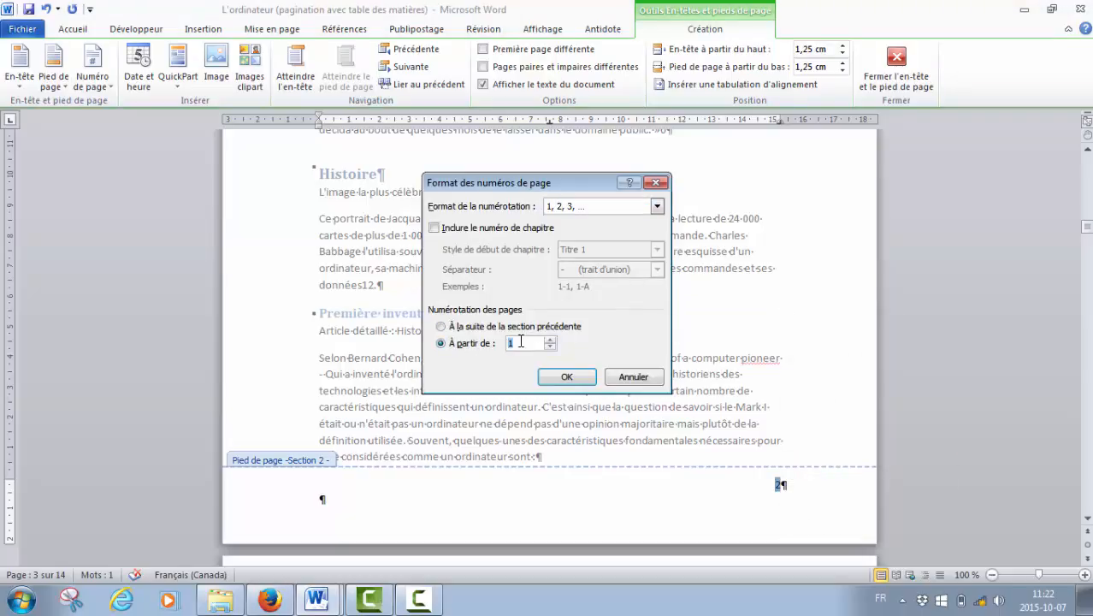
left_click(566, 376)
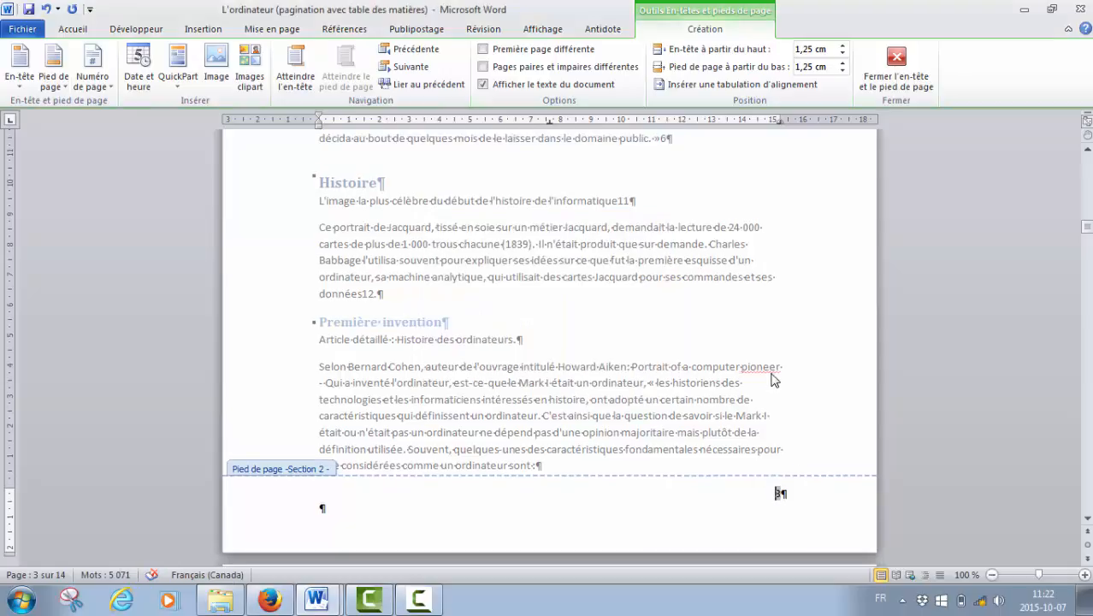
Return to the table of contents on page 2 to review its listed page numbers.
scroll(795, 354, "up", 10)
scroll(794, 353, "up", 4)
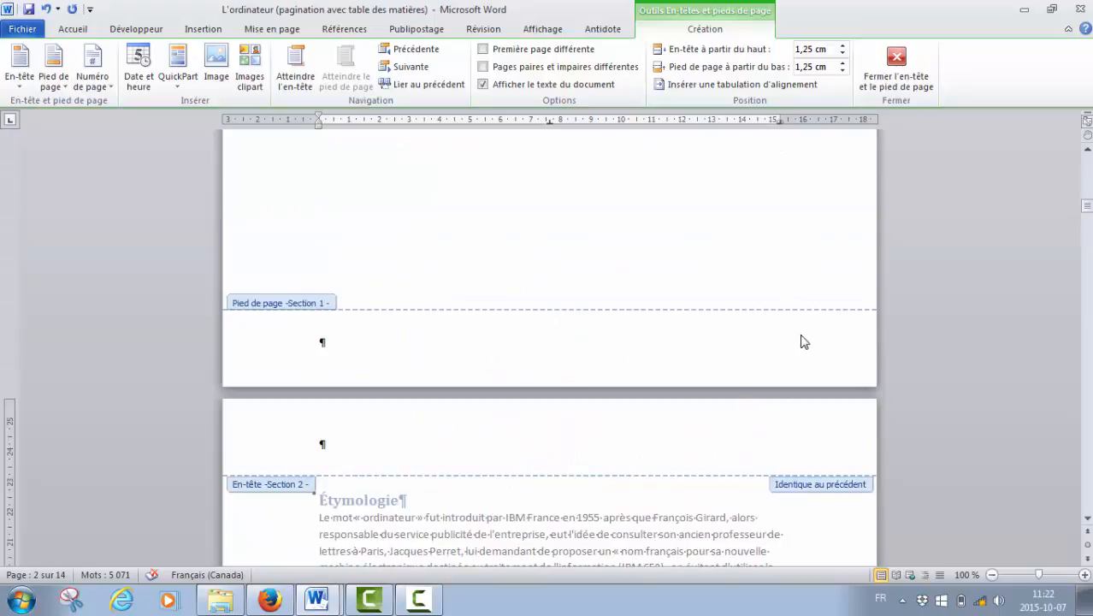
scroll(803, 336, "up", 20)
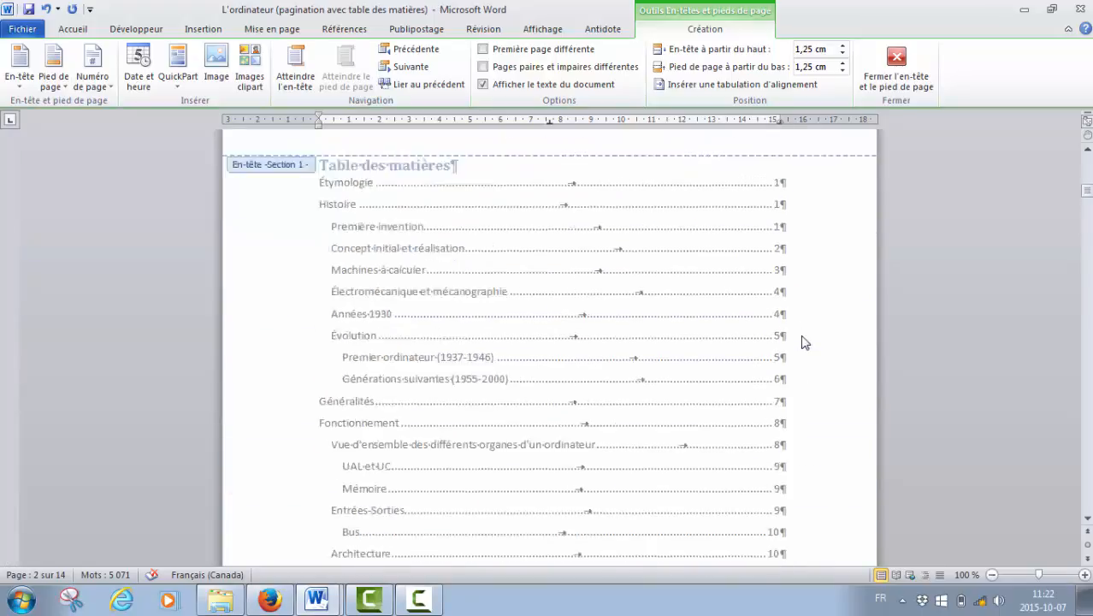